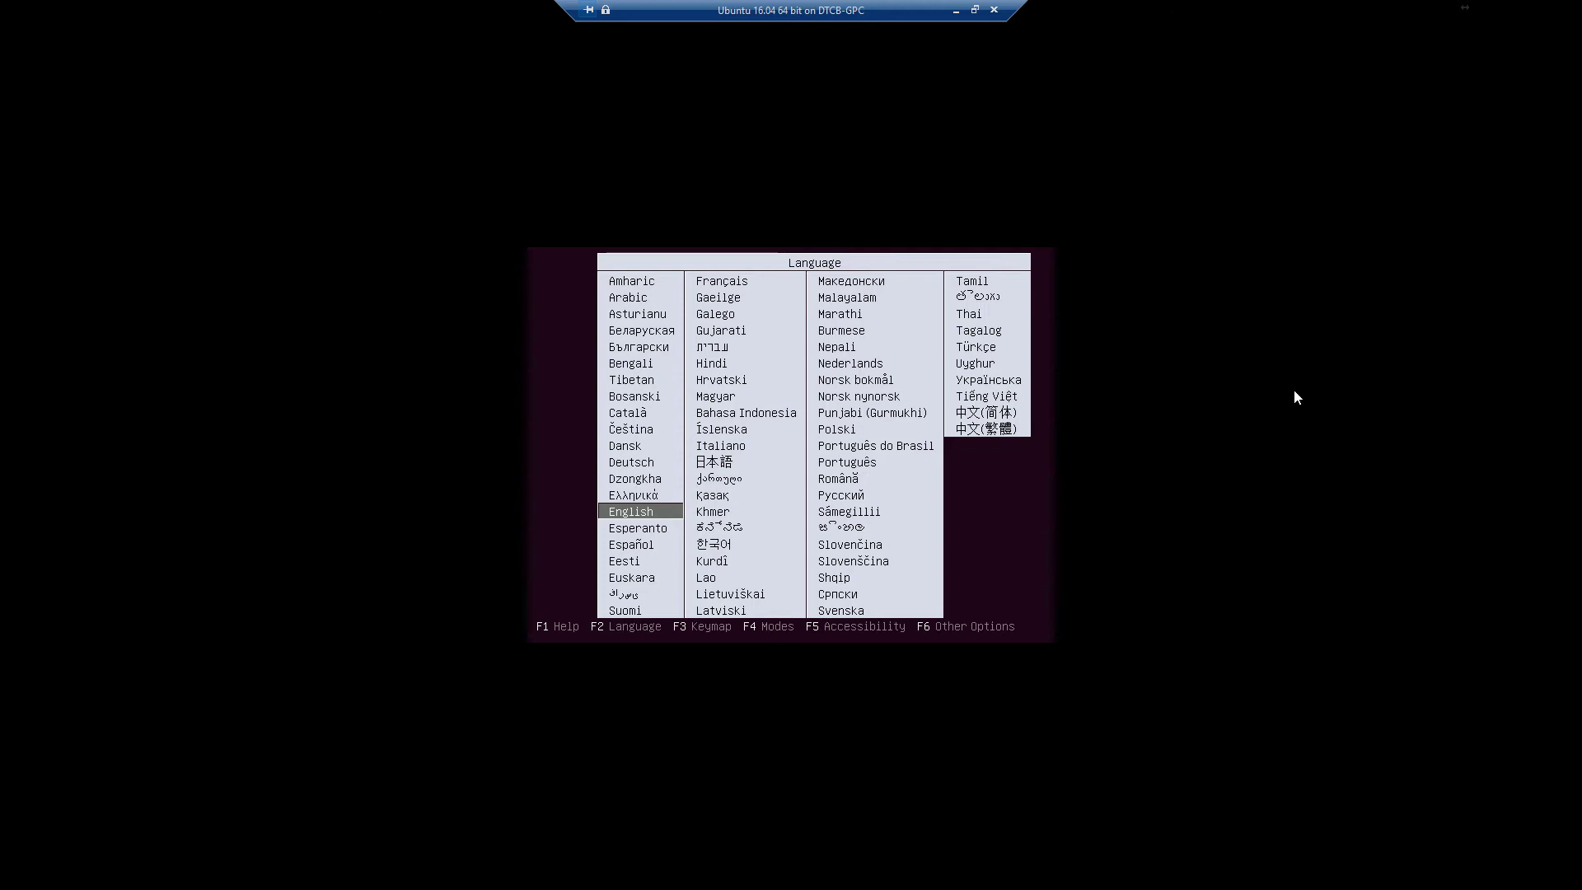
Accept English at the boot menu and boot the Install Ubuntu option
{"action": "key", "text": "Return"}
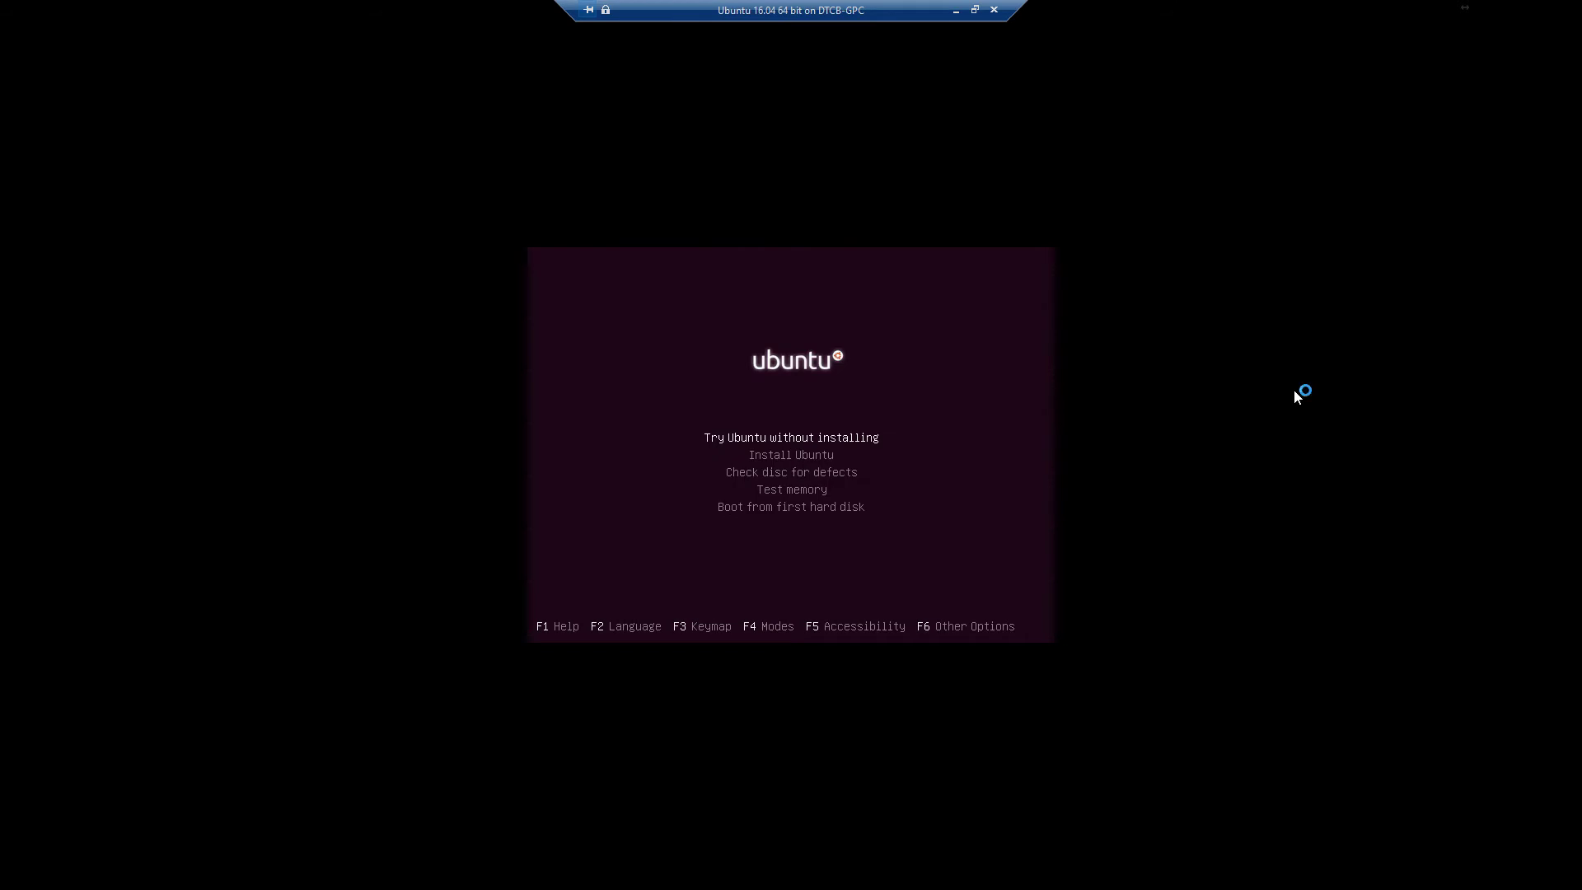
{"action": "key", "text": "Down"}
{"action": "key", "text": "Down"}
{"action": "key", "text": "Up"}
{"action": "key", "text": "Up"}
{"action": "key", "text": "Down"}
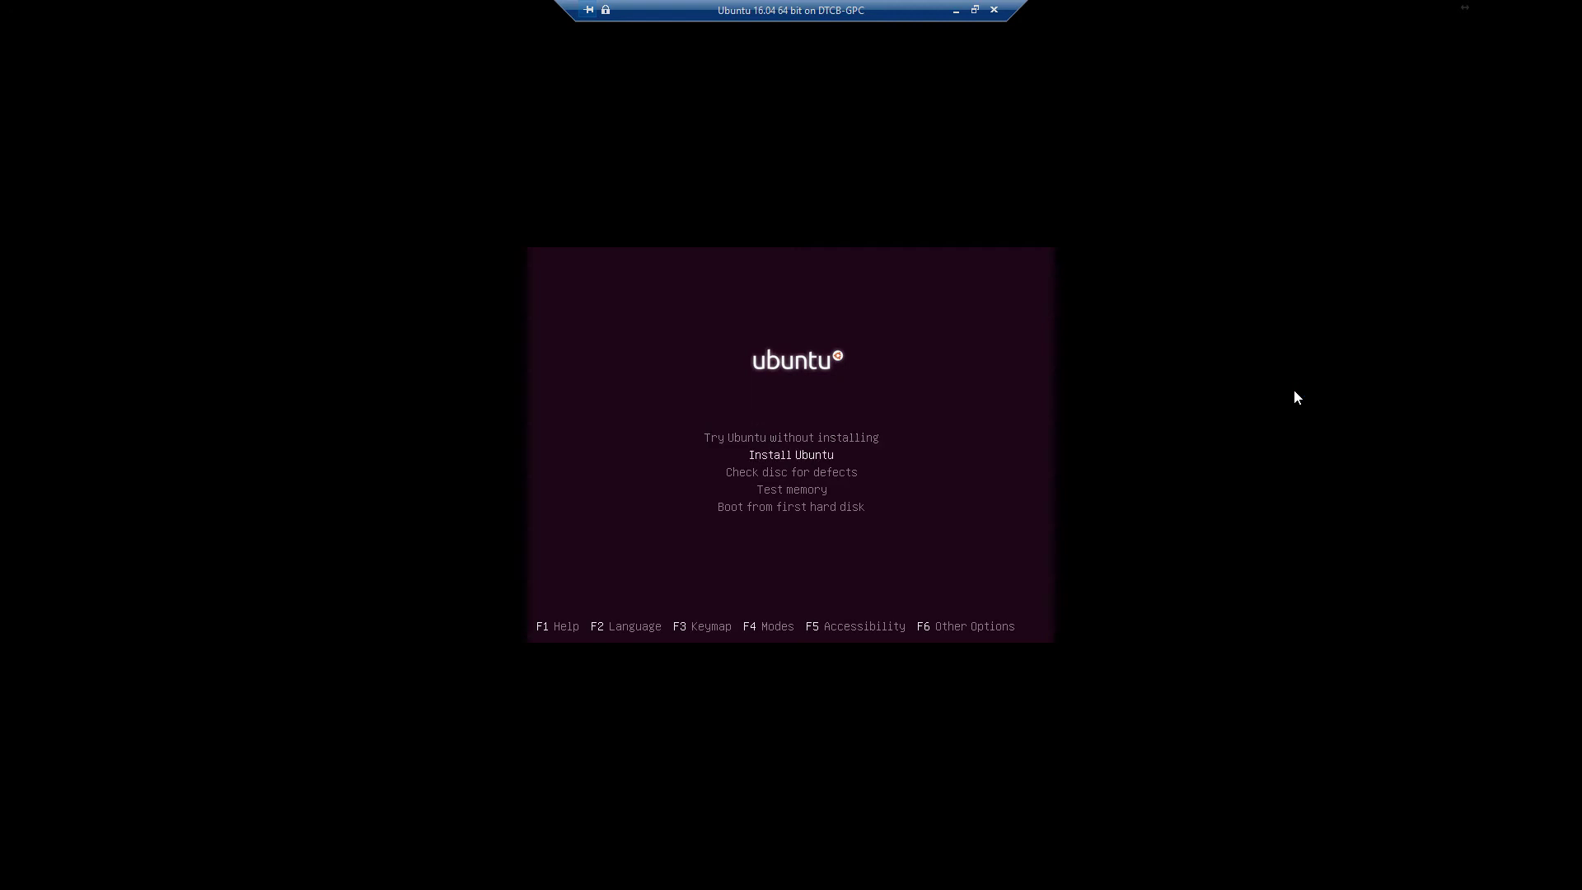
{"action": "key", "text": "Down"}
{"action": "key", "text": "Down"}
{"action": "key", "text": "Down"}
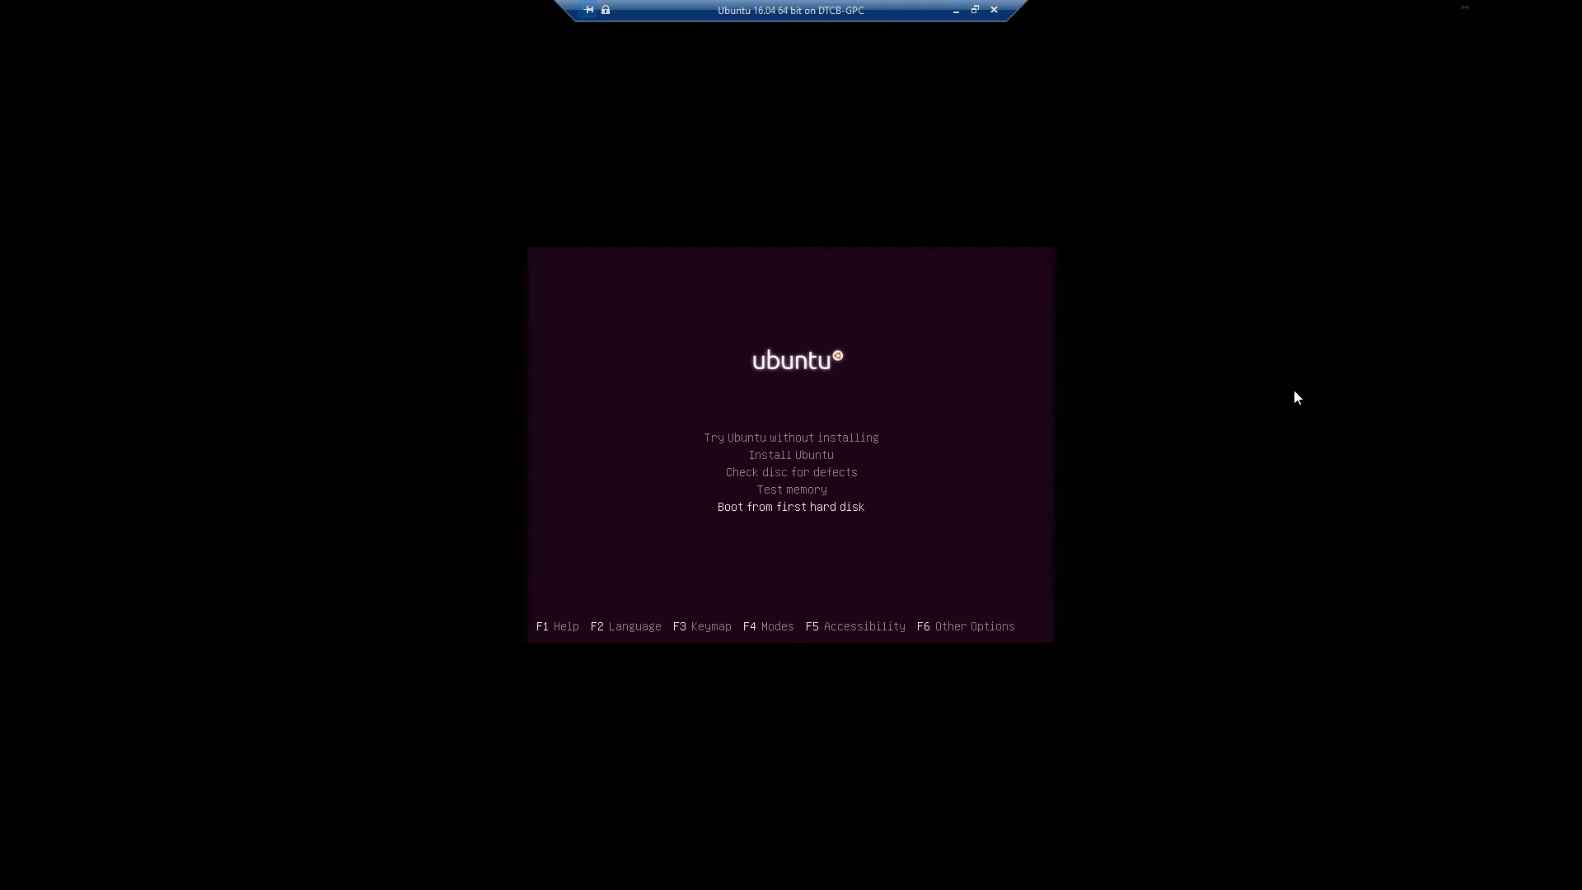
{"action": "key", "text": "Up"}
{"action": "key", "text": "Up"}
{"action": "key", "text": "Up"}
{"action": "key", "text": "Up"}
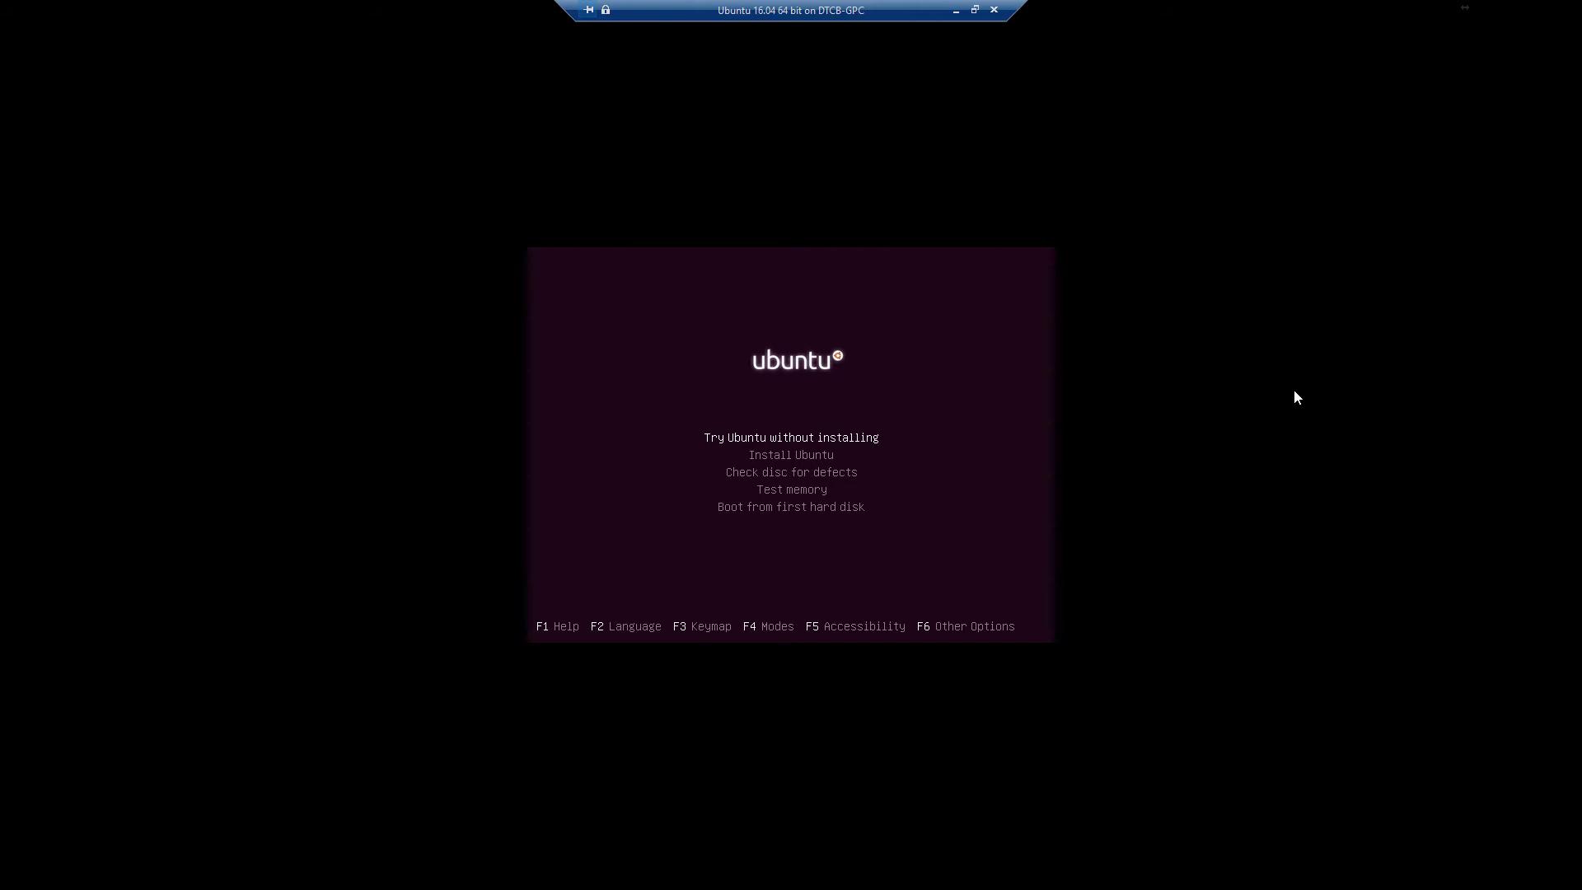
{"action": "key", "text": "Down"}
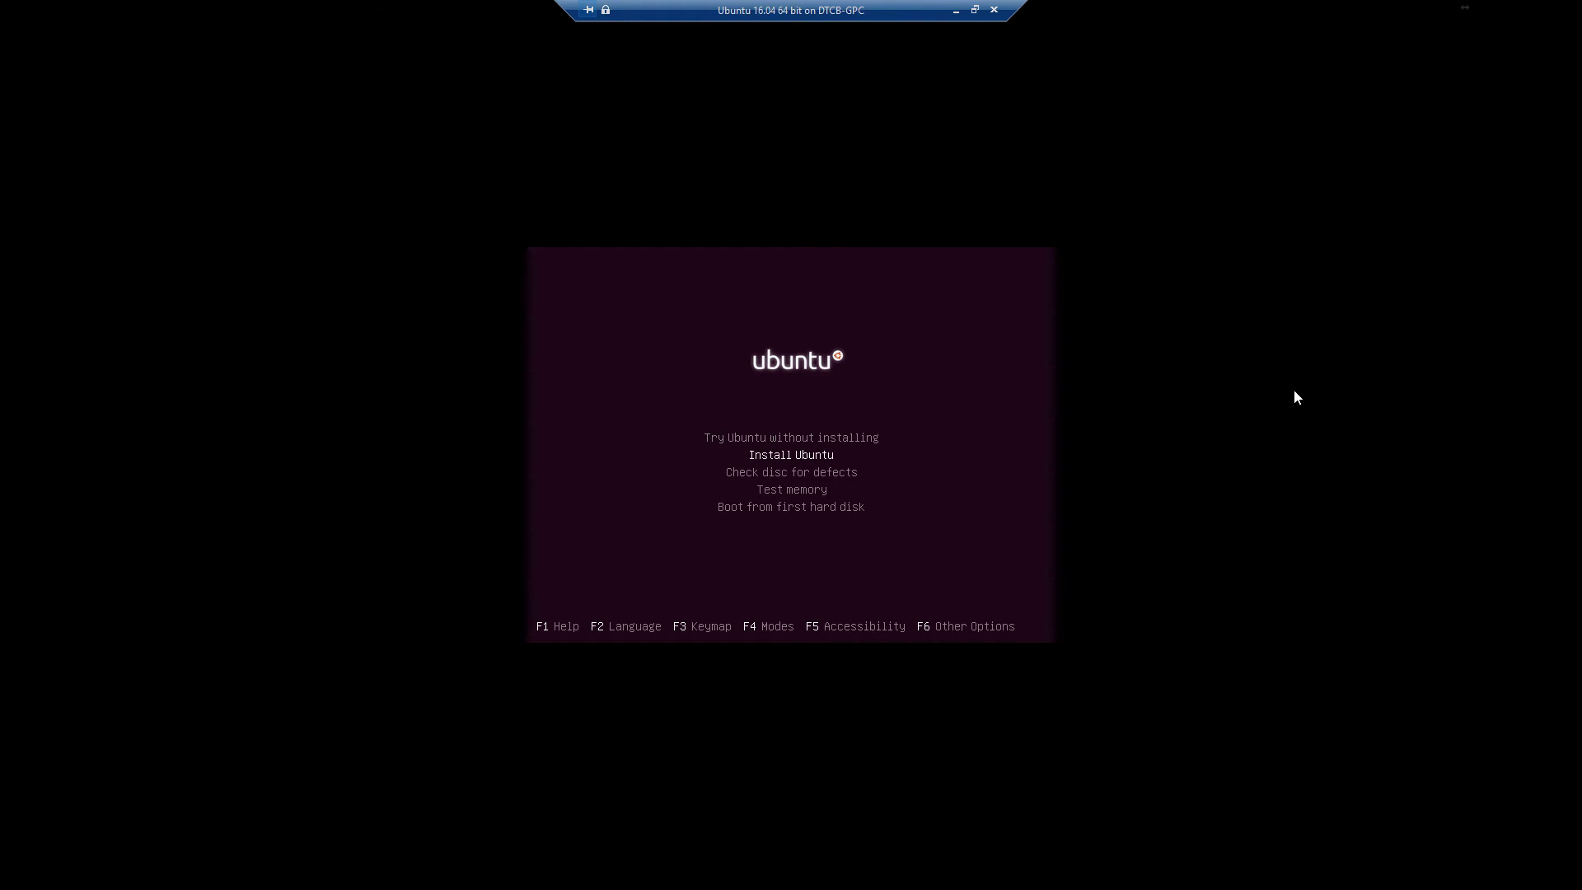
{"action": "key", "text": "Return"}
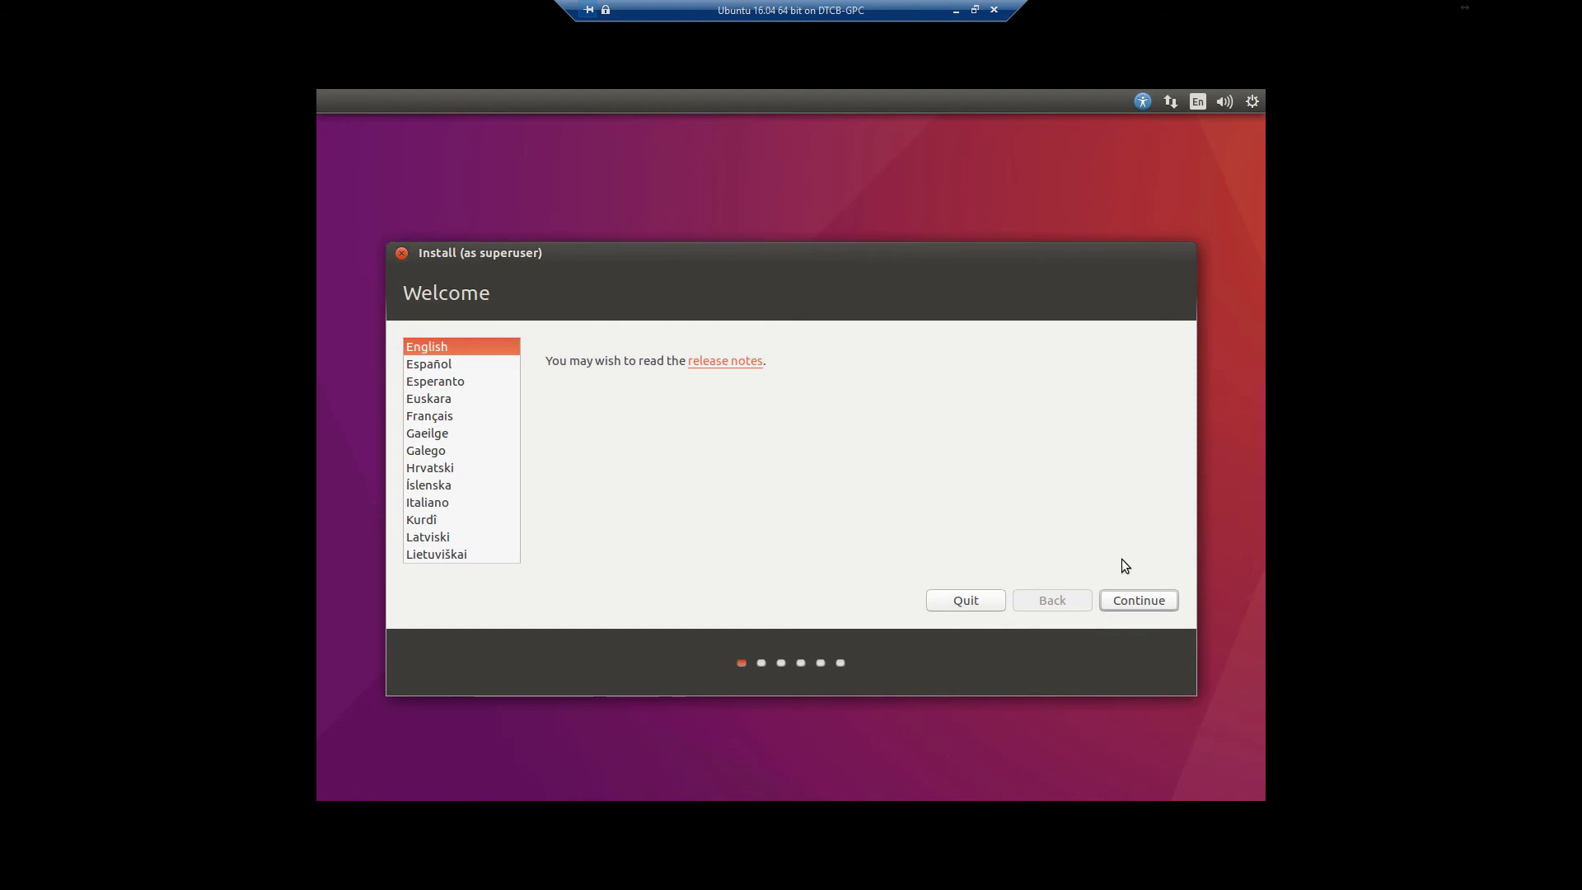
Continue past the English Welcome page, add Install third-party software, and keep Download updates ticked
{"action": "left_click", "coordinate": [1156, 590]}
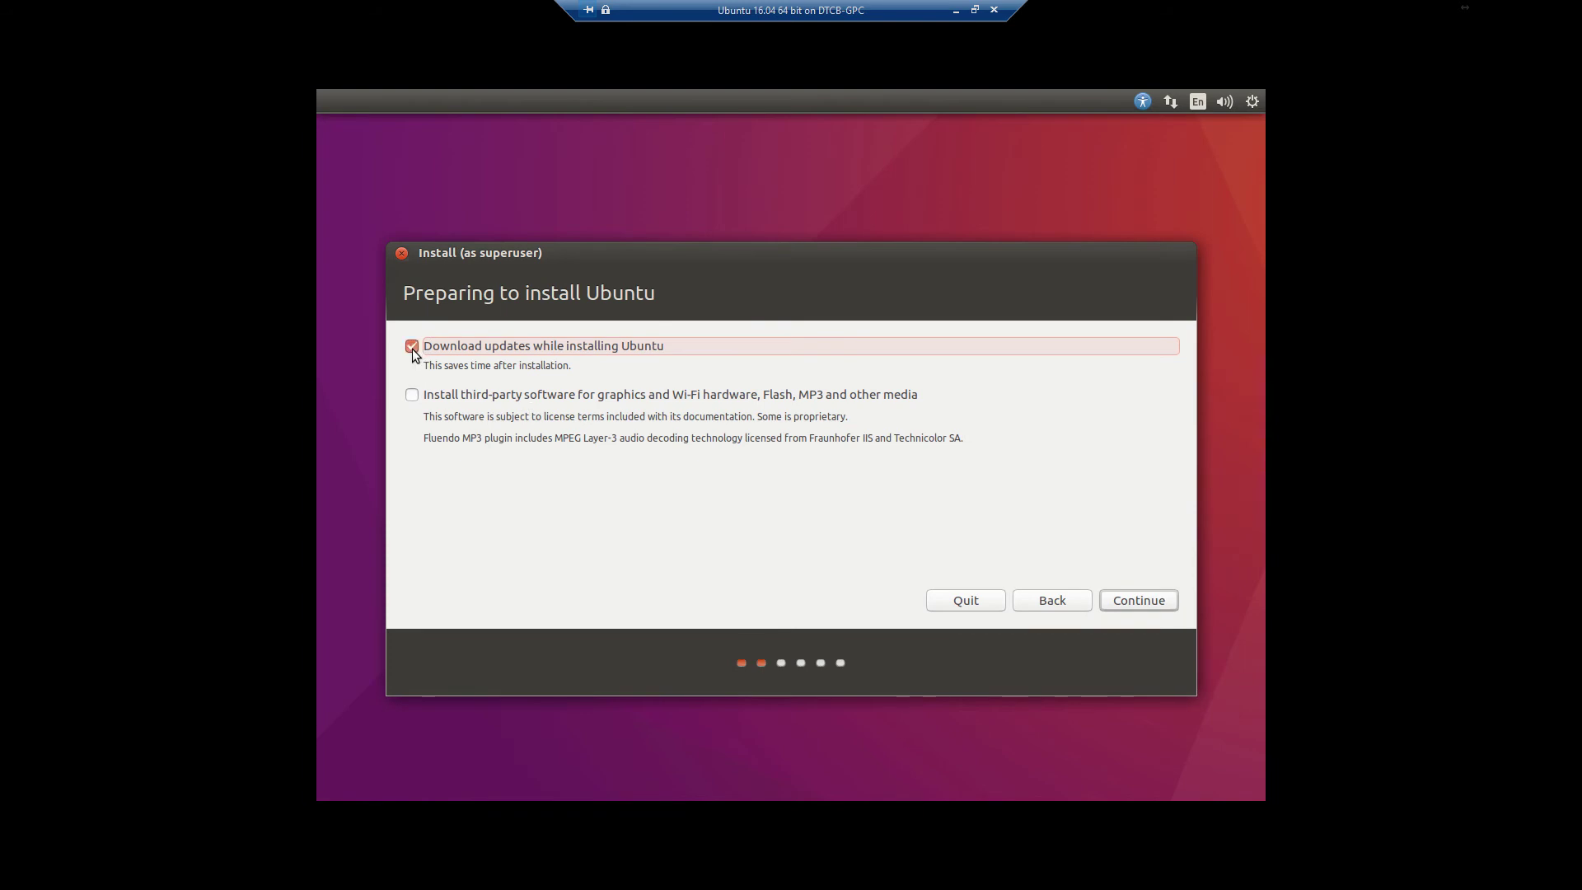
{"action": "left_click", "coordinate": [412, 394]}
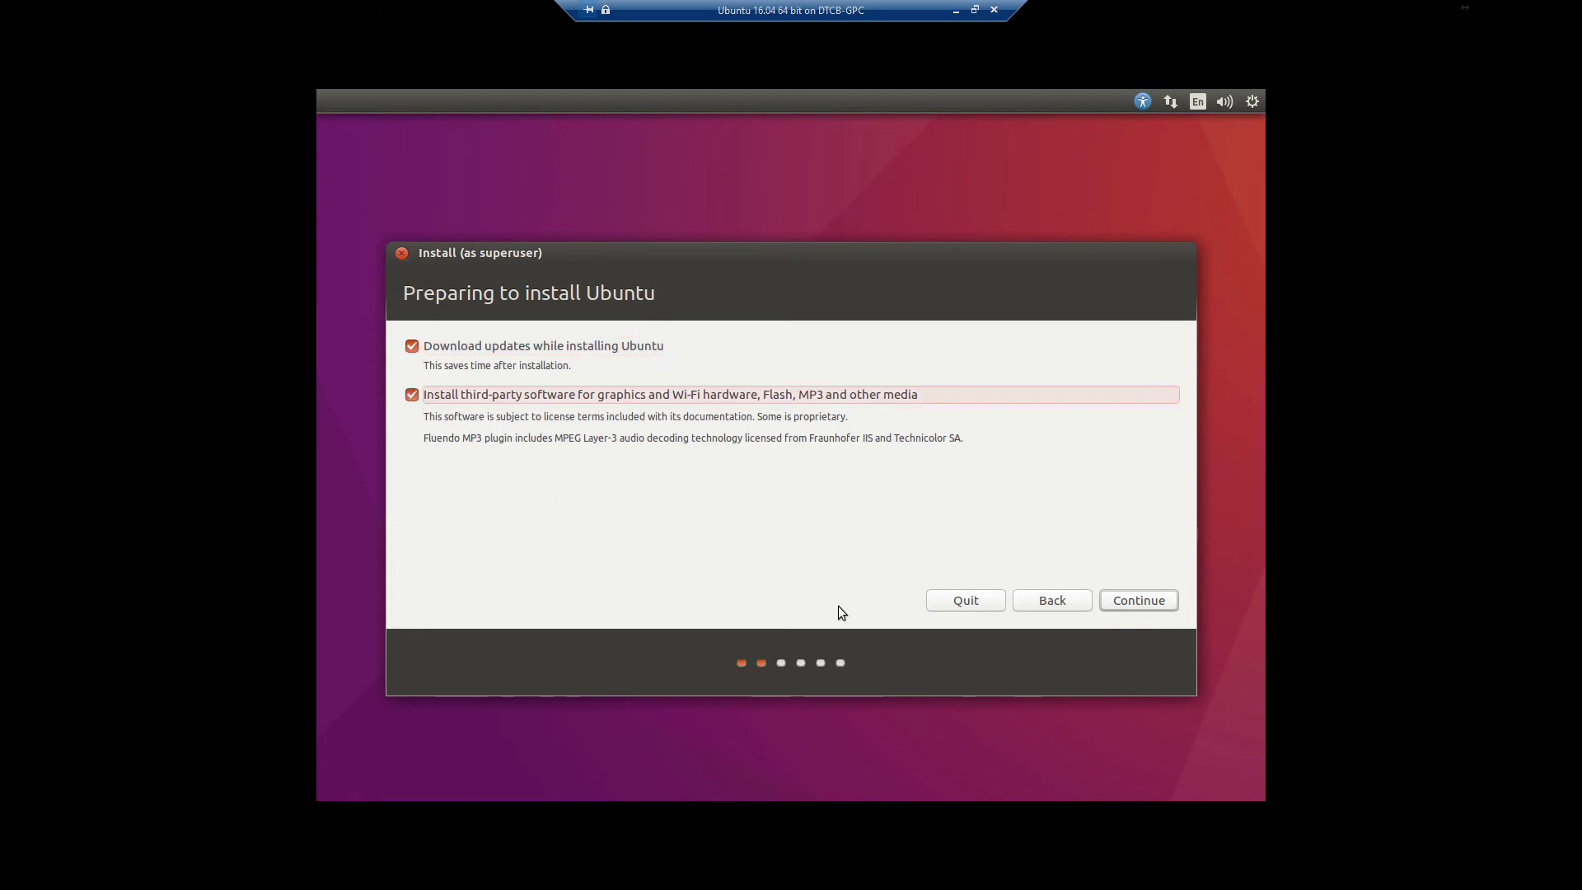
{"action": "left_click", "coordinate": [1150, 602]}
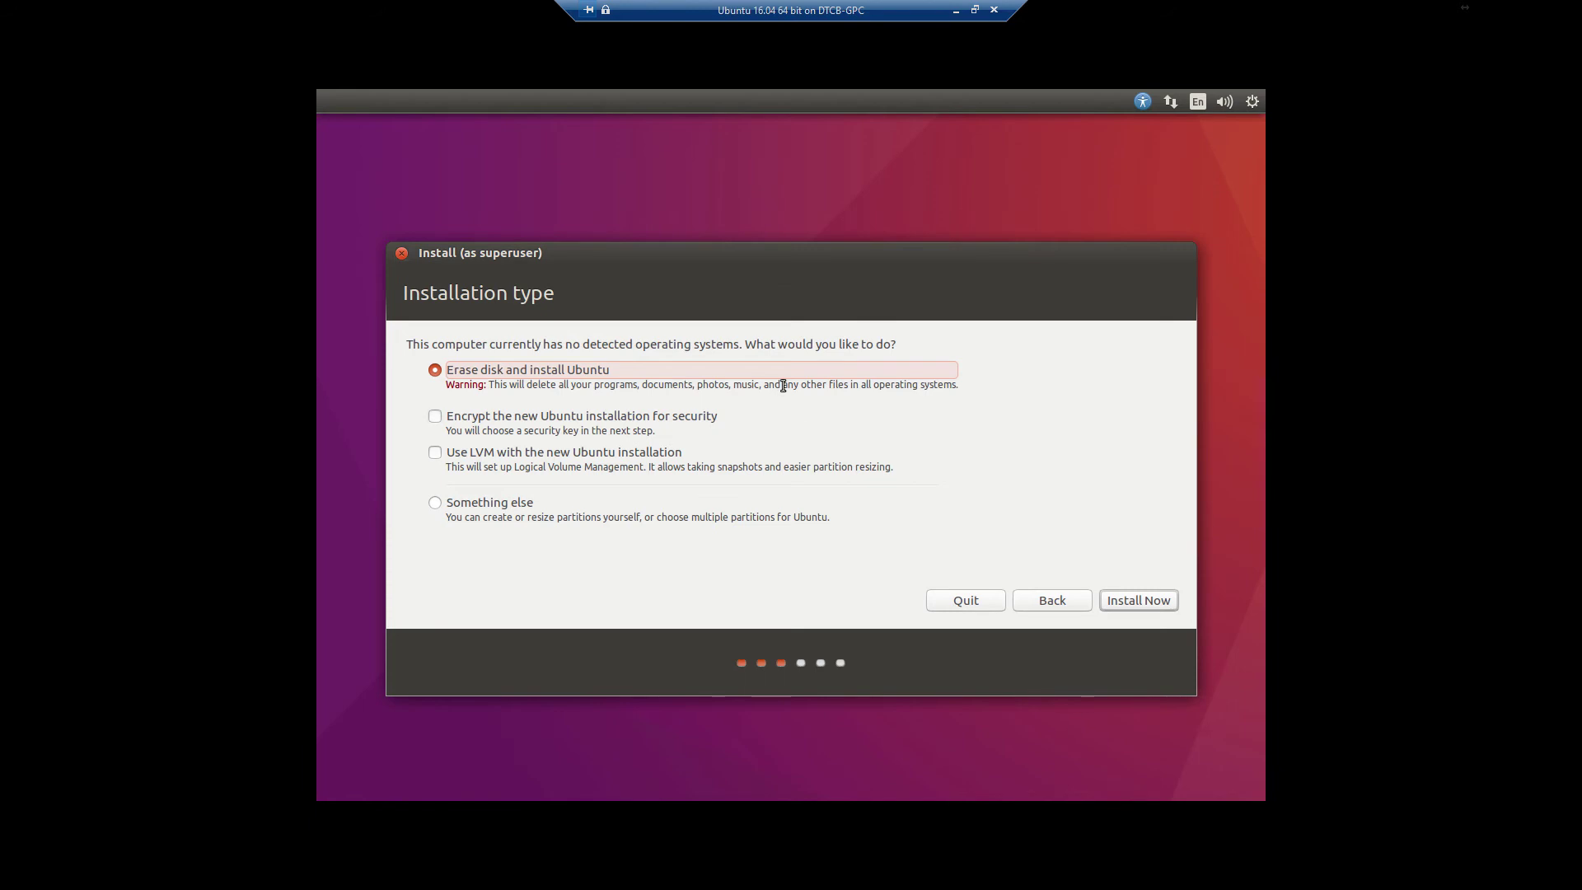
Choose 'Something else' to partition /dev/sda manually
{"action": "left_click", "coordinate": [443, 507]}
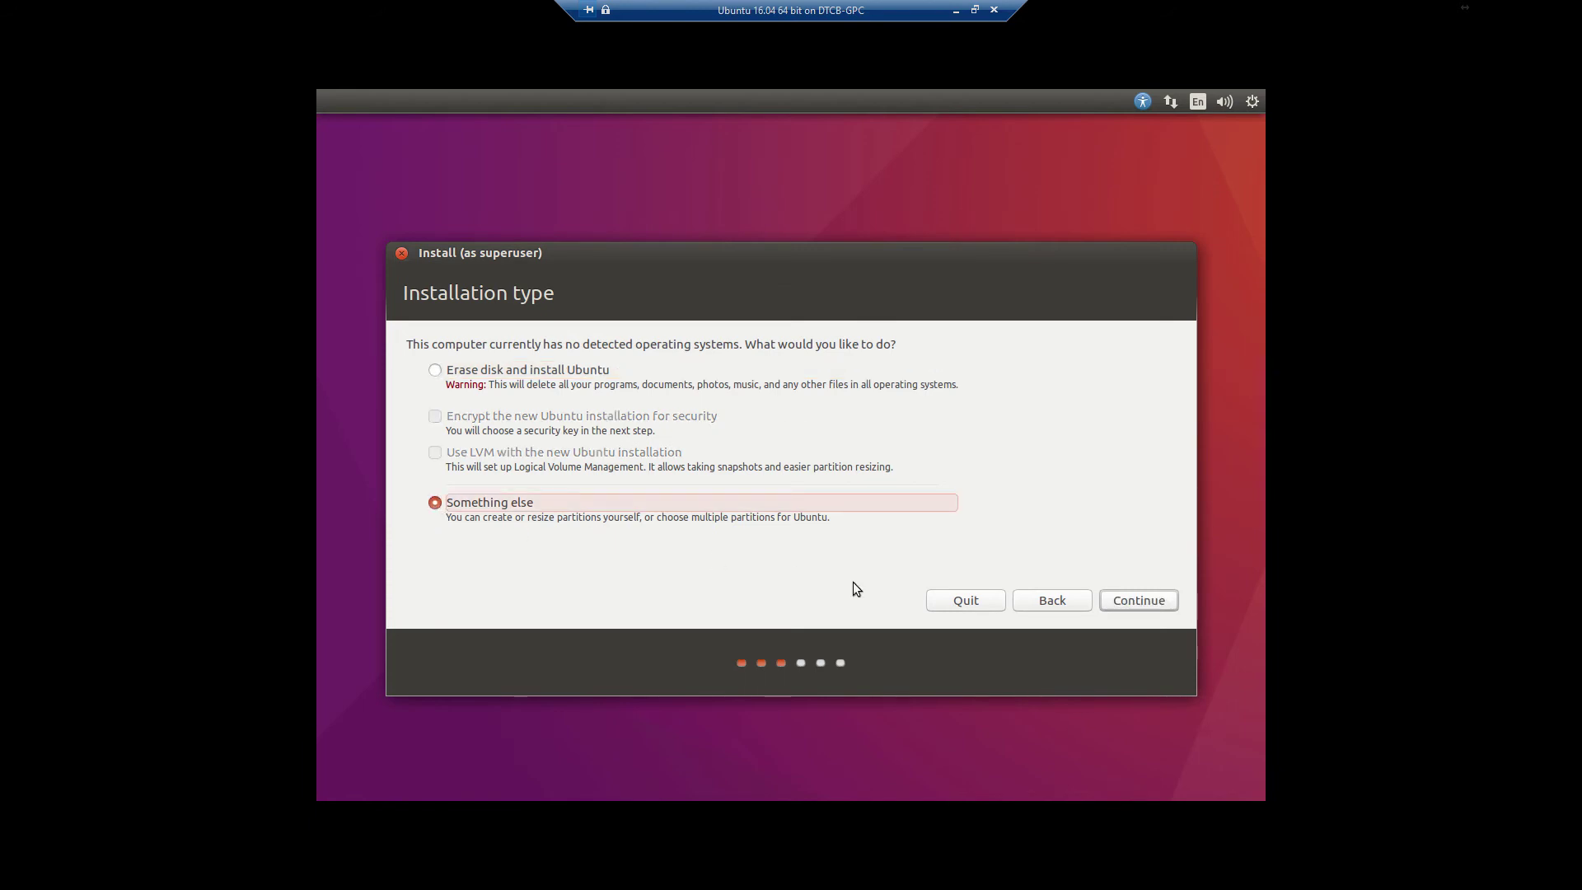
{"action": "left_click", "coordinate": [1104, 605]}
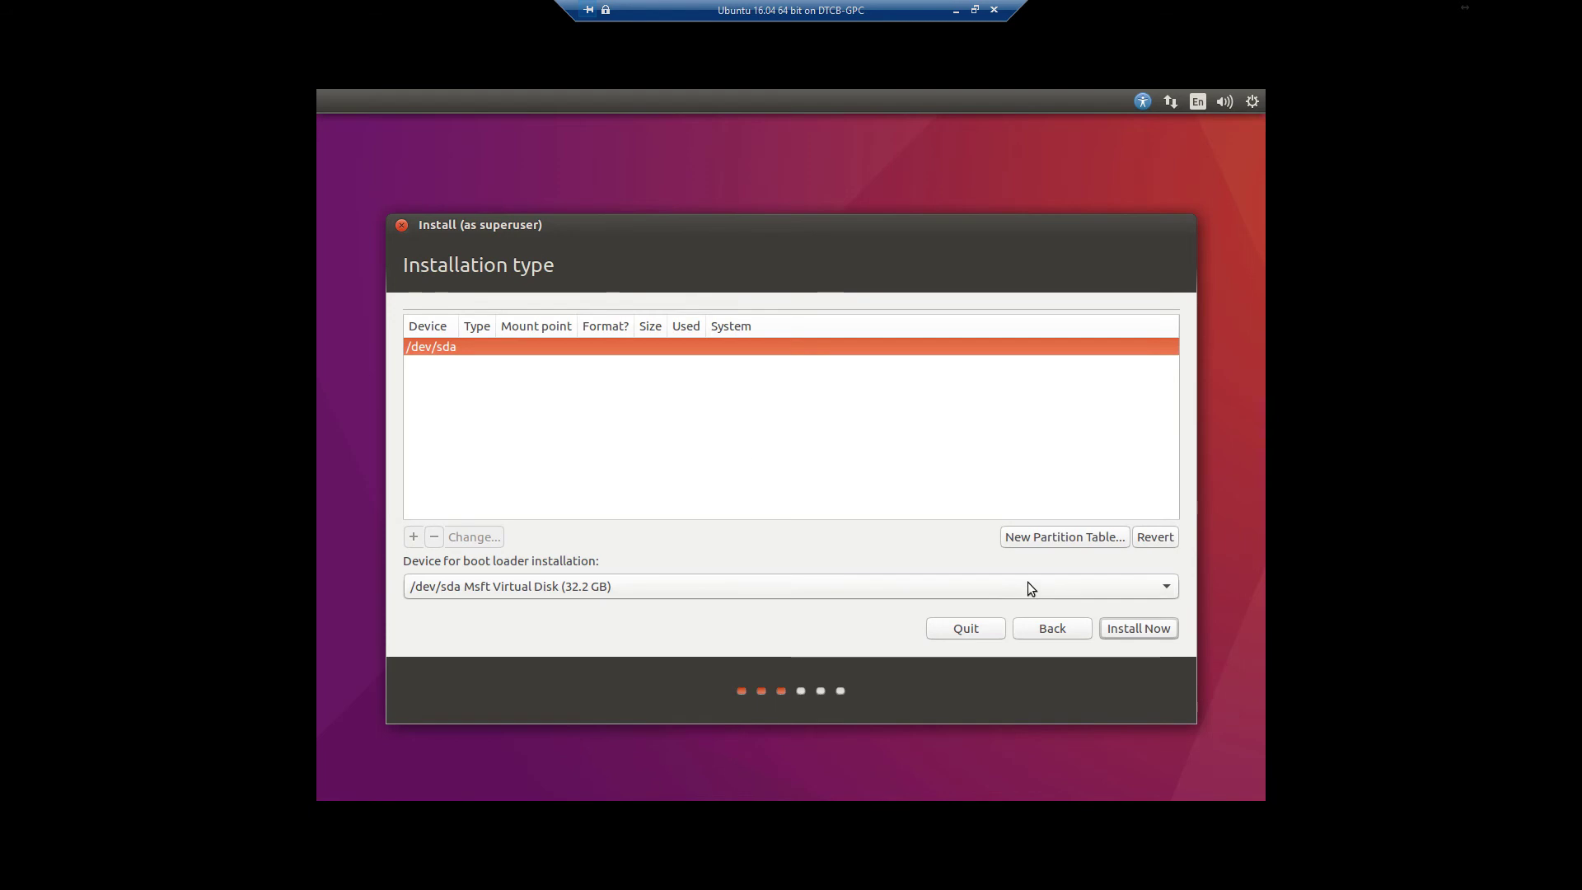
Replace /dev/sda's partition table with a new empty one and add a partition in the 32212 MB free space
{"action": "left_click", "coordinate": [1030, 538]}
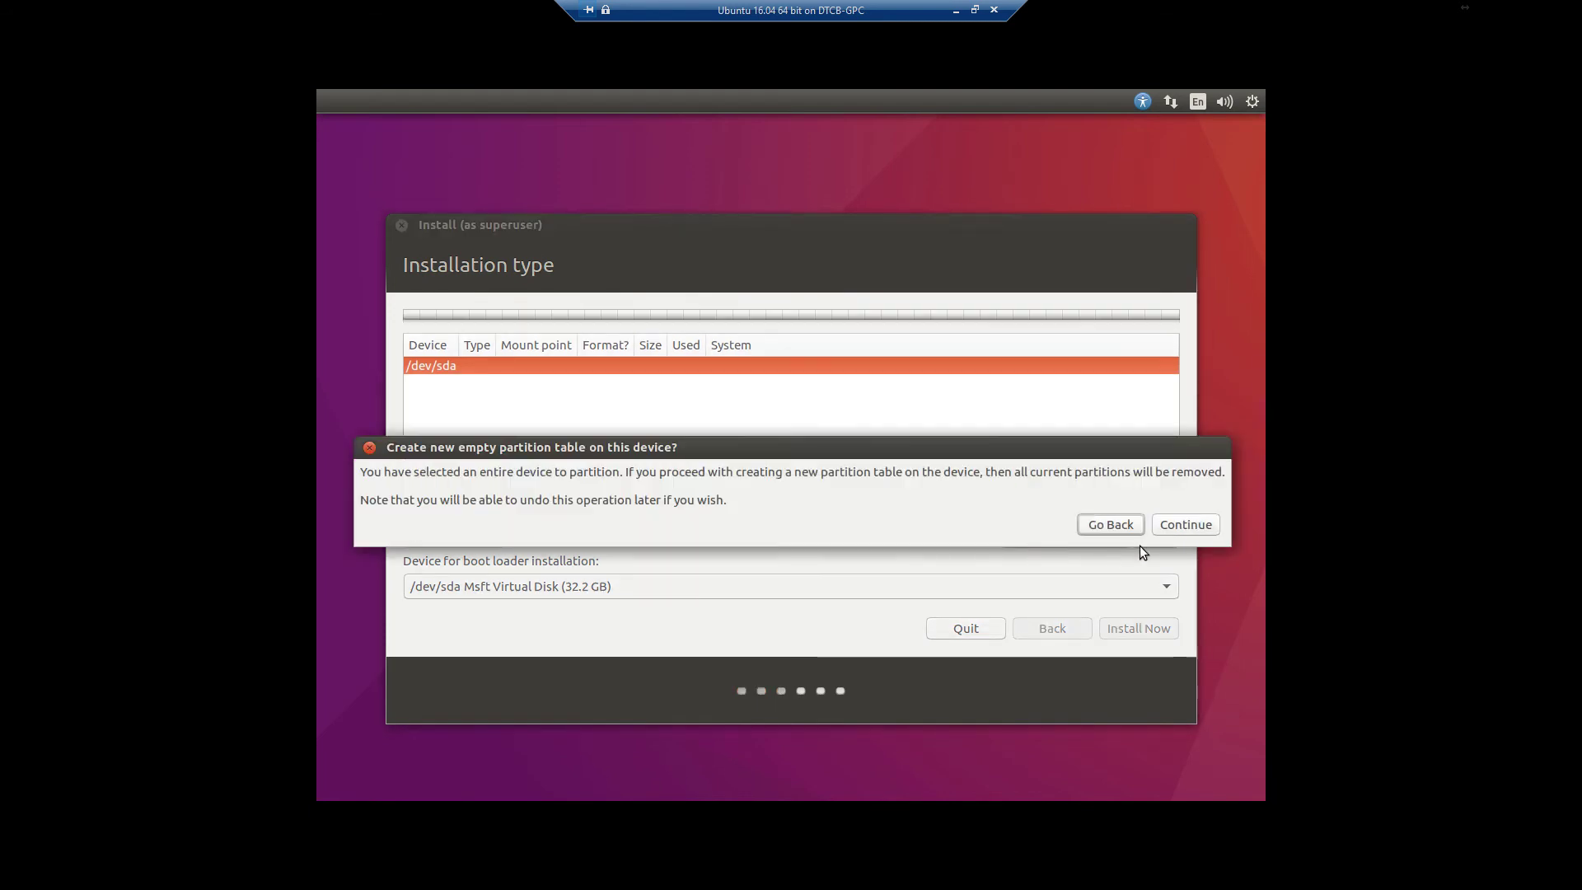
{"action": "left_click", "coordinate": [1175, 530]}
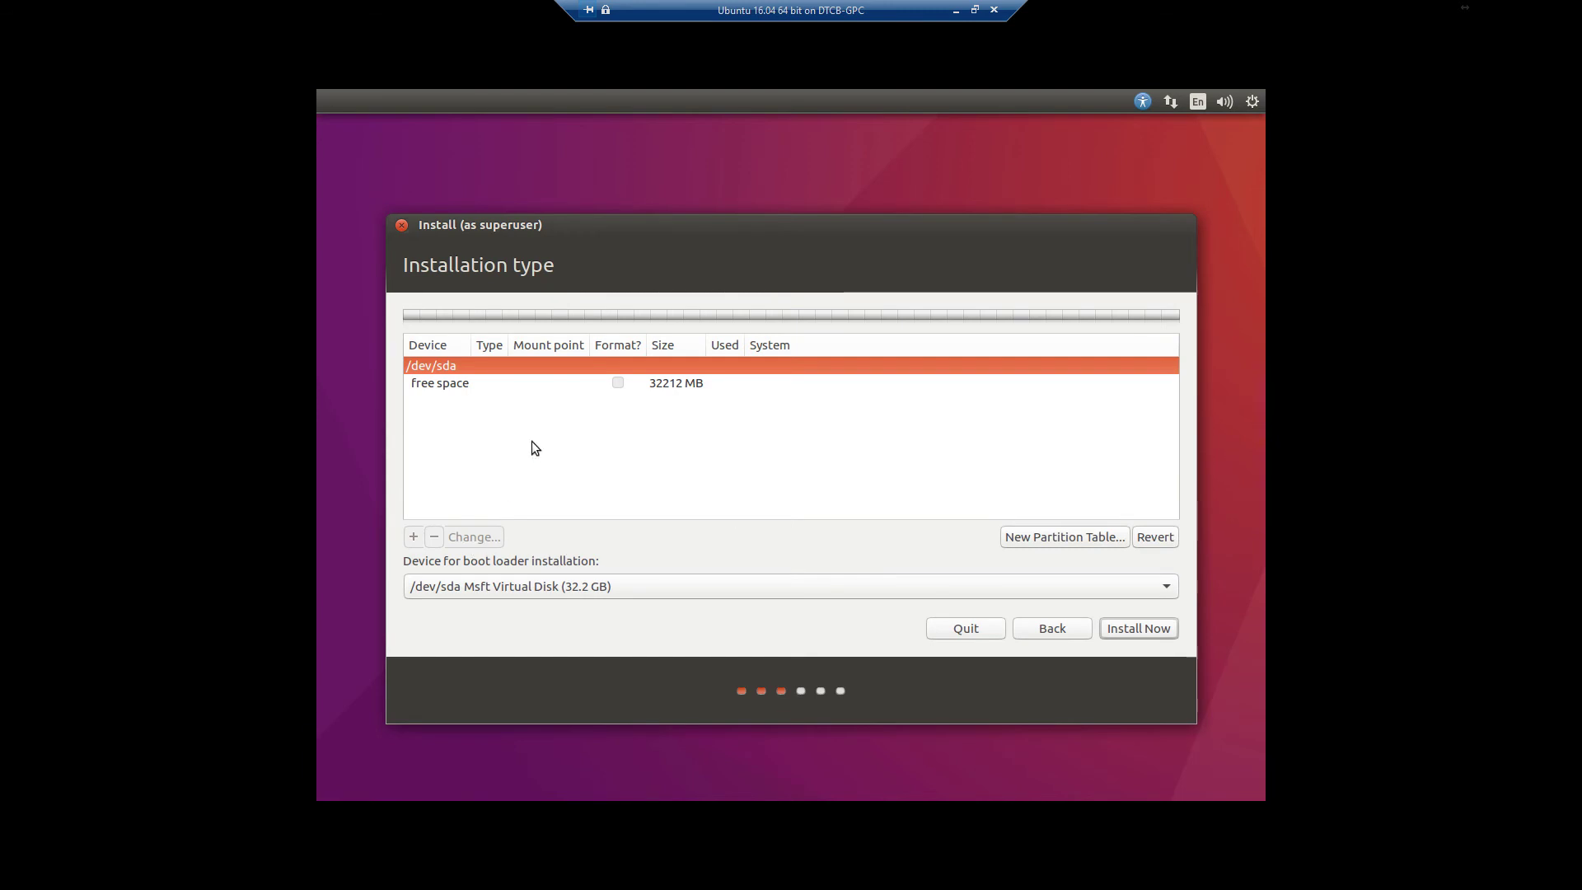
{"action": "left_click", "coordinate": [478, 388]}
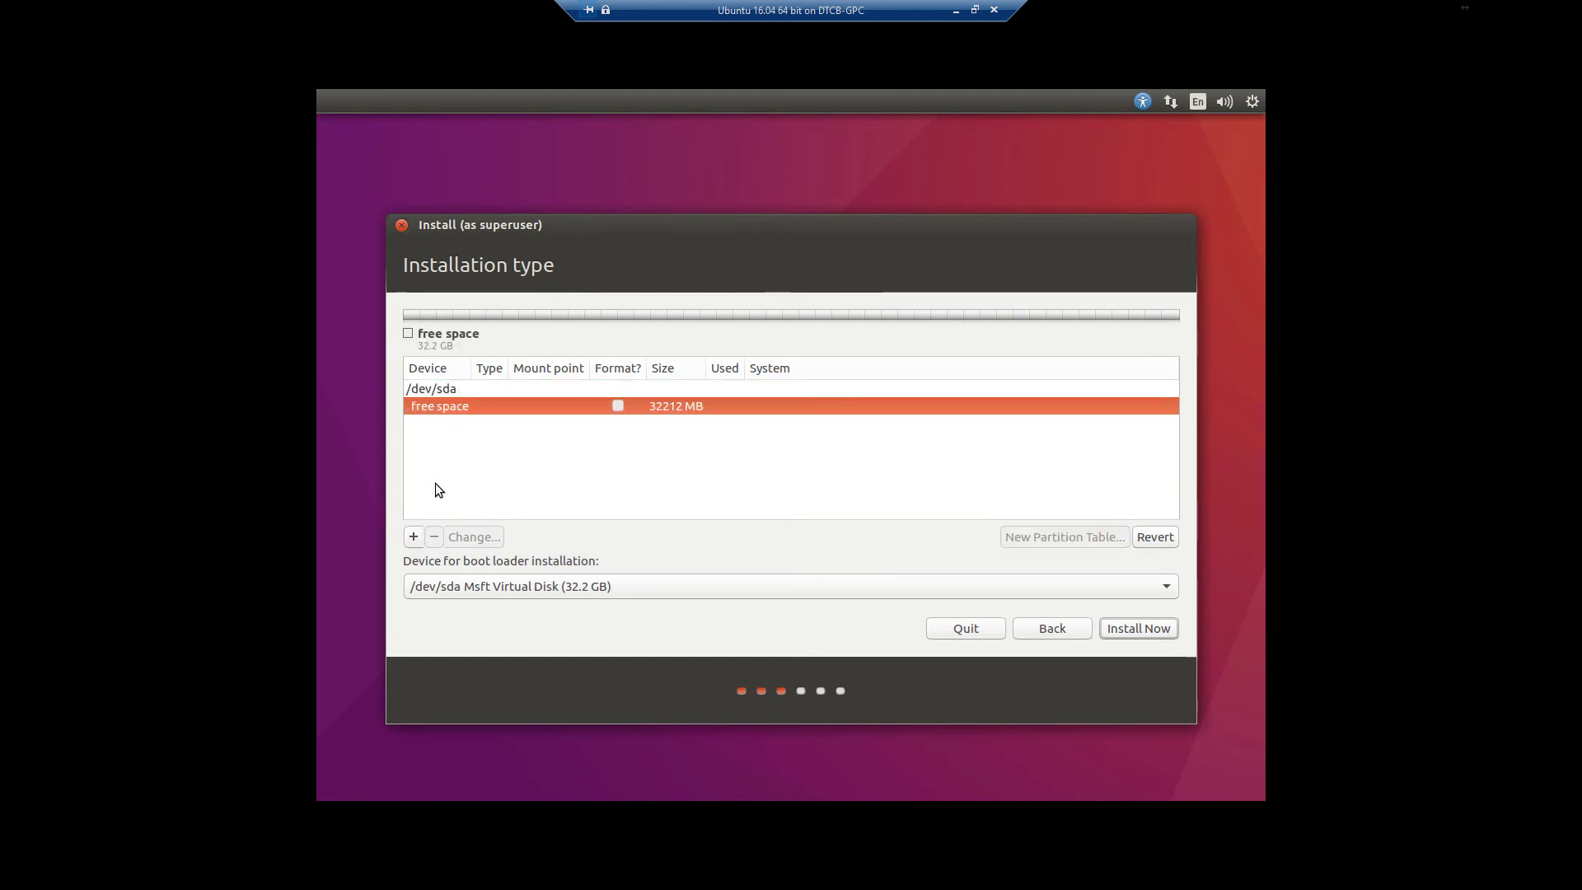
{"action": "left_click", "coordinate": [414, 537]}
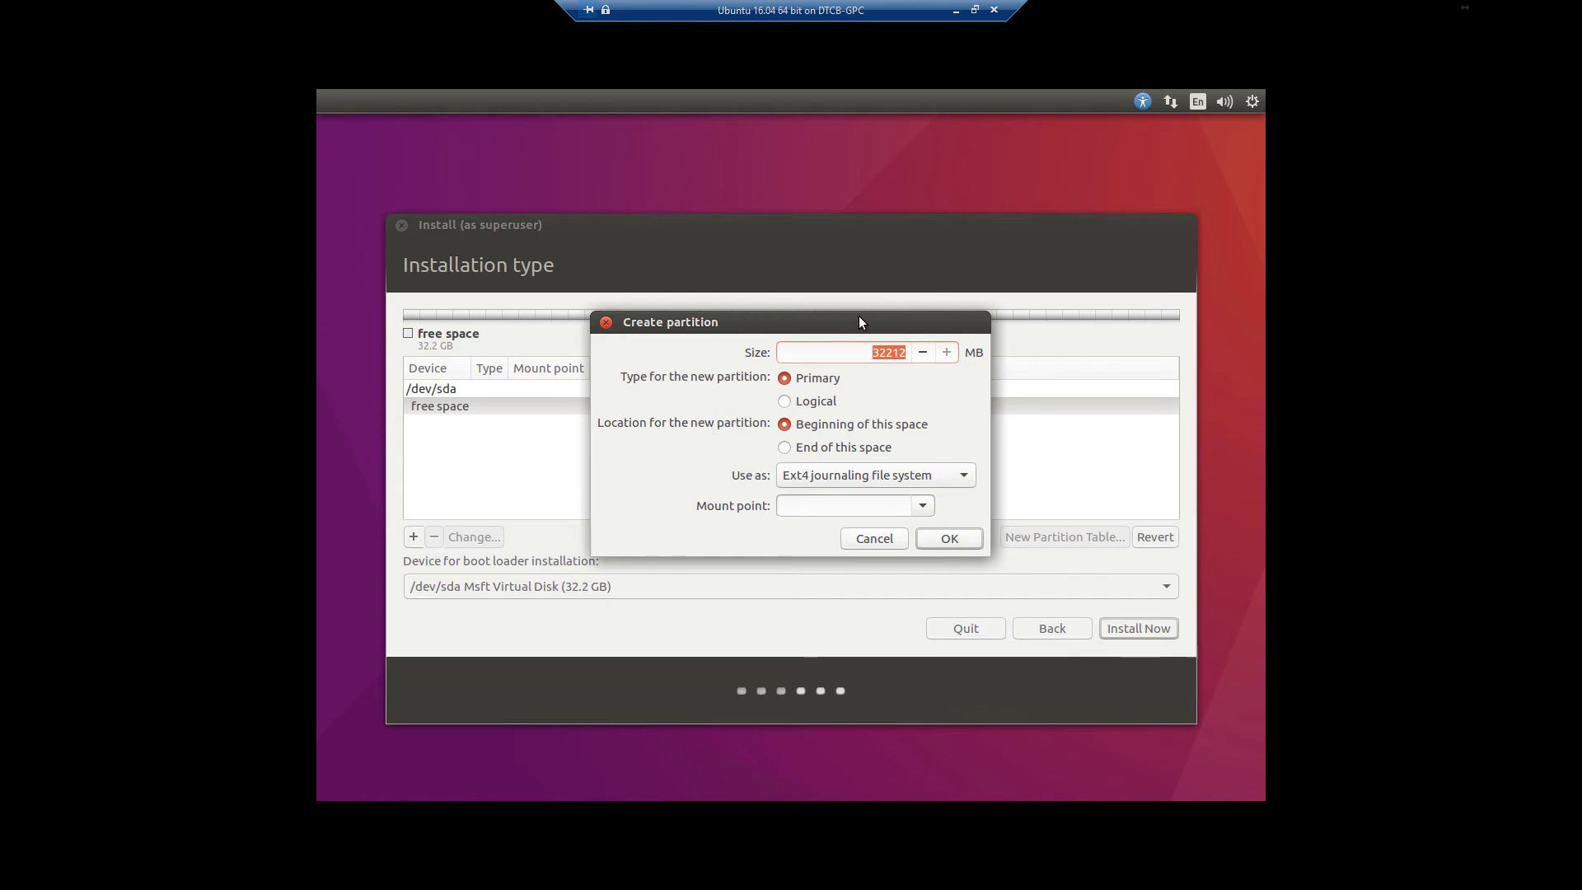
Set the new partition to 26067 MB, primary Ext4, mounted at /
{"action": "left_click_drag", "start_coordinate": [858, 319], "coordinate": [1015, 395]}
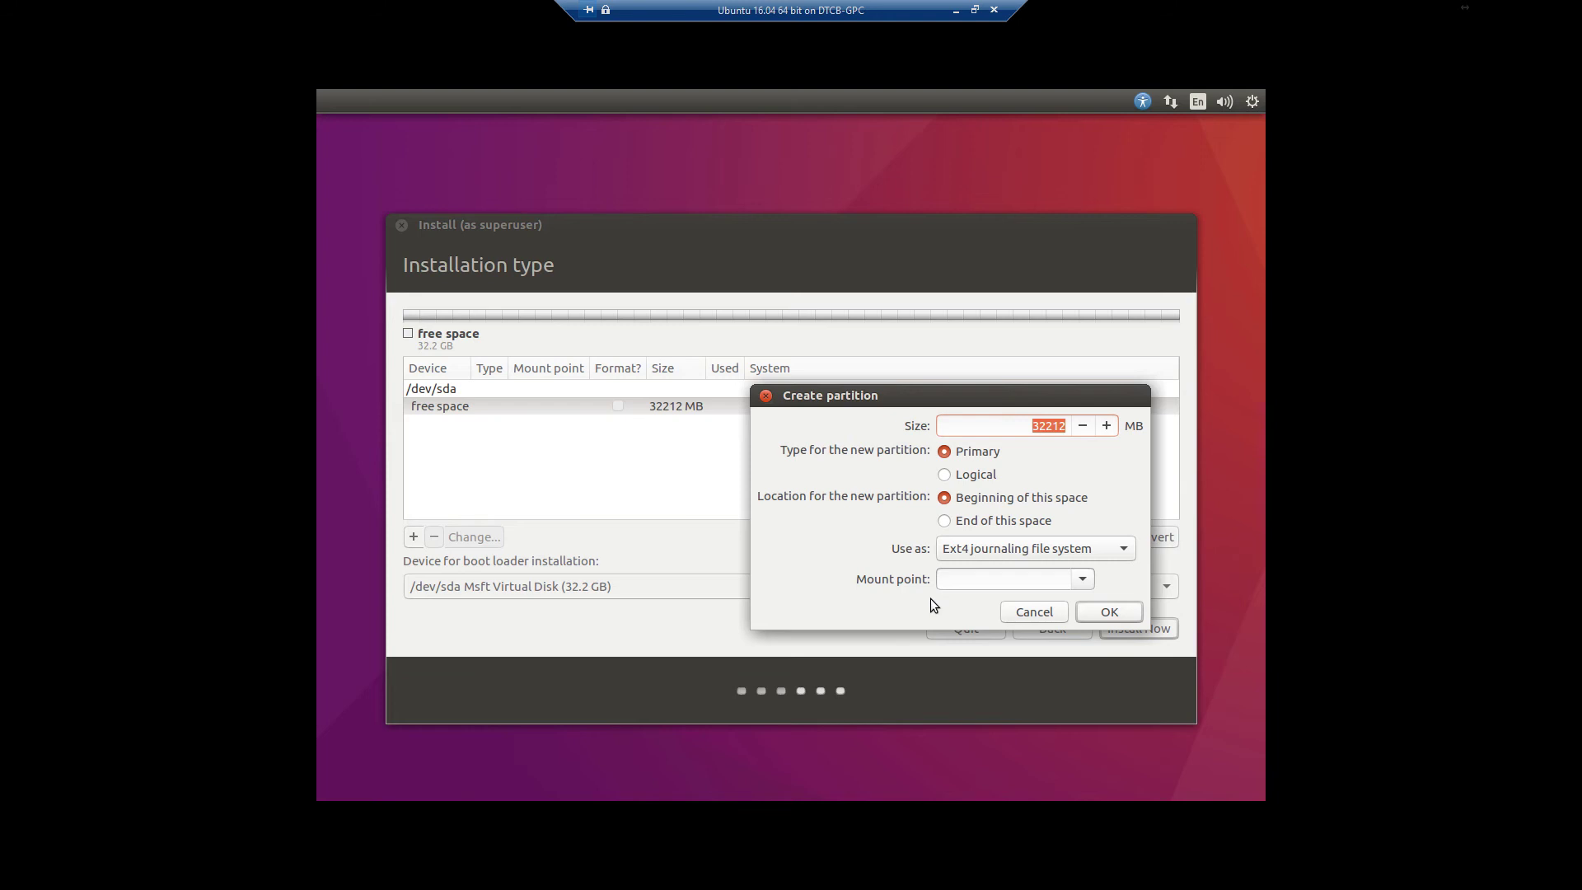
{"action": "key", "text": "Down"}
{"action": "key", "text": "BackSpace"}
{"action": "key", "text": "BackSpace"}
{"action": "key", "text": "BackSpace"}
{"action": "key", "text": "Delete"}
{"action": "key", "text": "Delete"}
{"action": "type", "text": "260"}
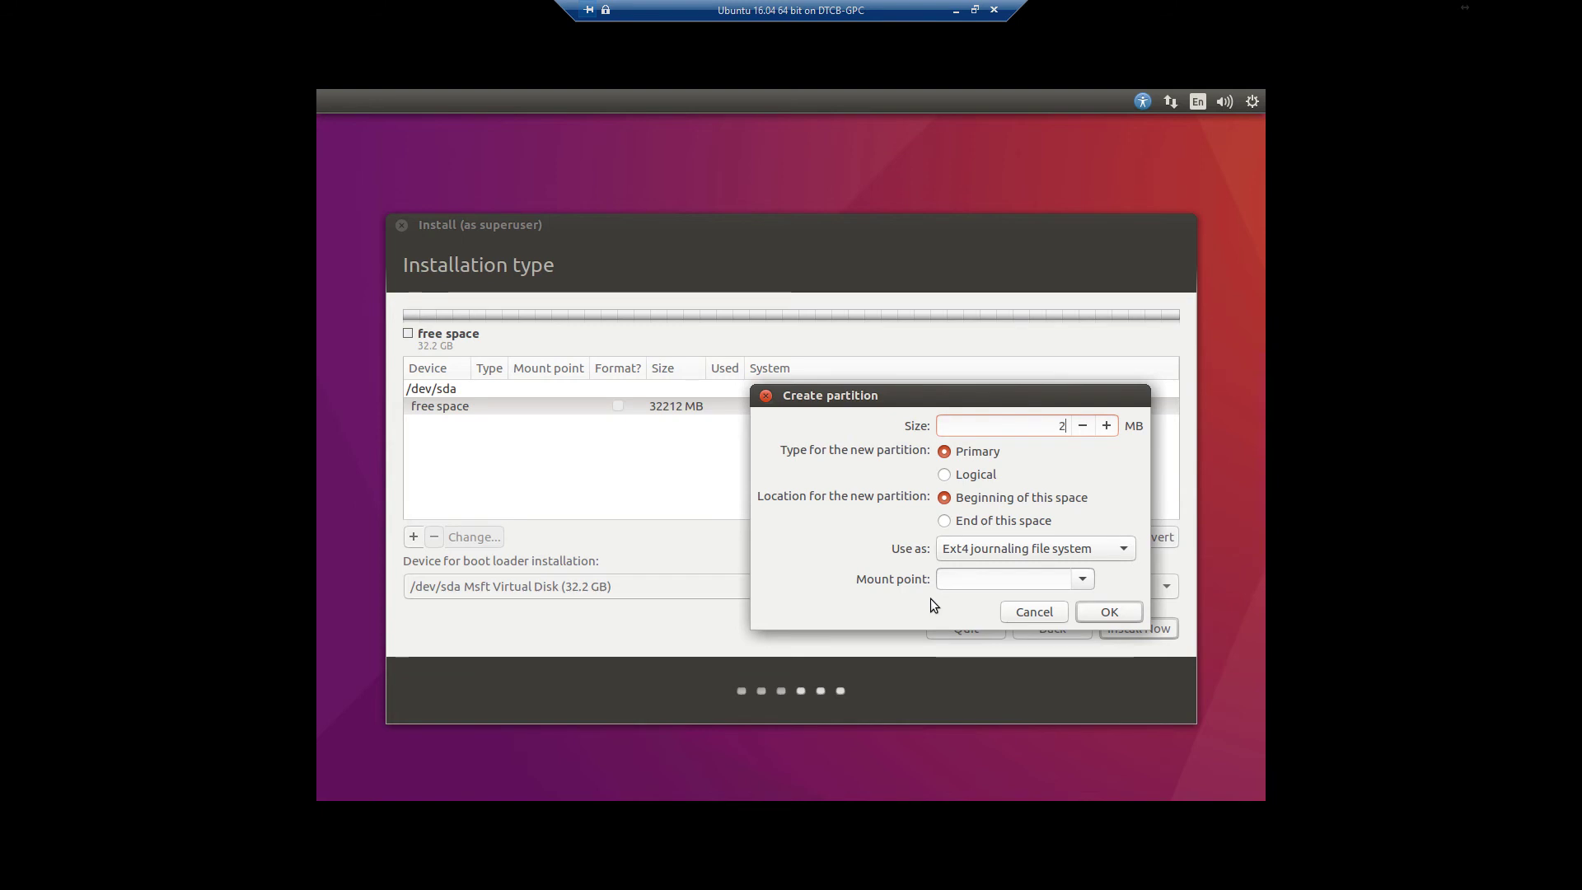
{"action": "type", "text": "67"}
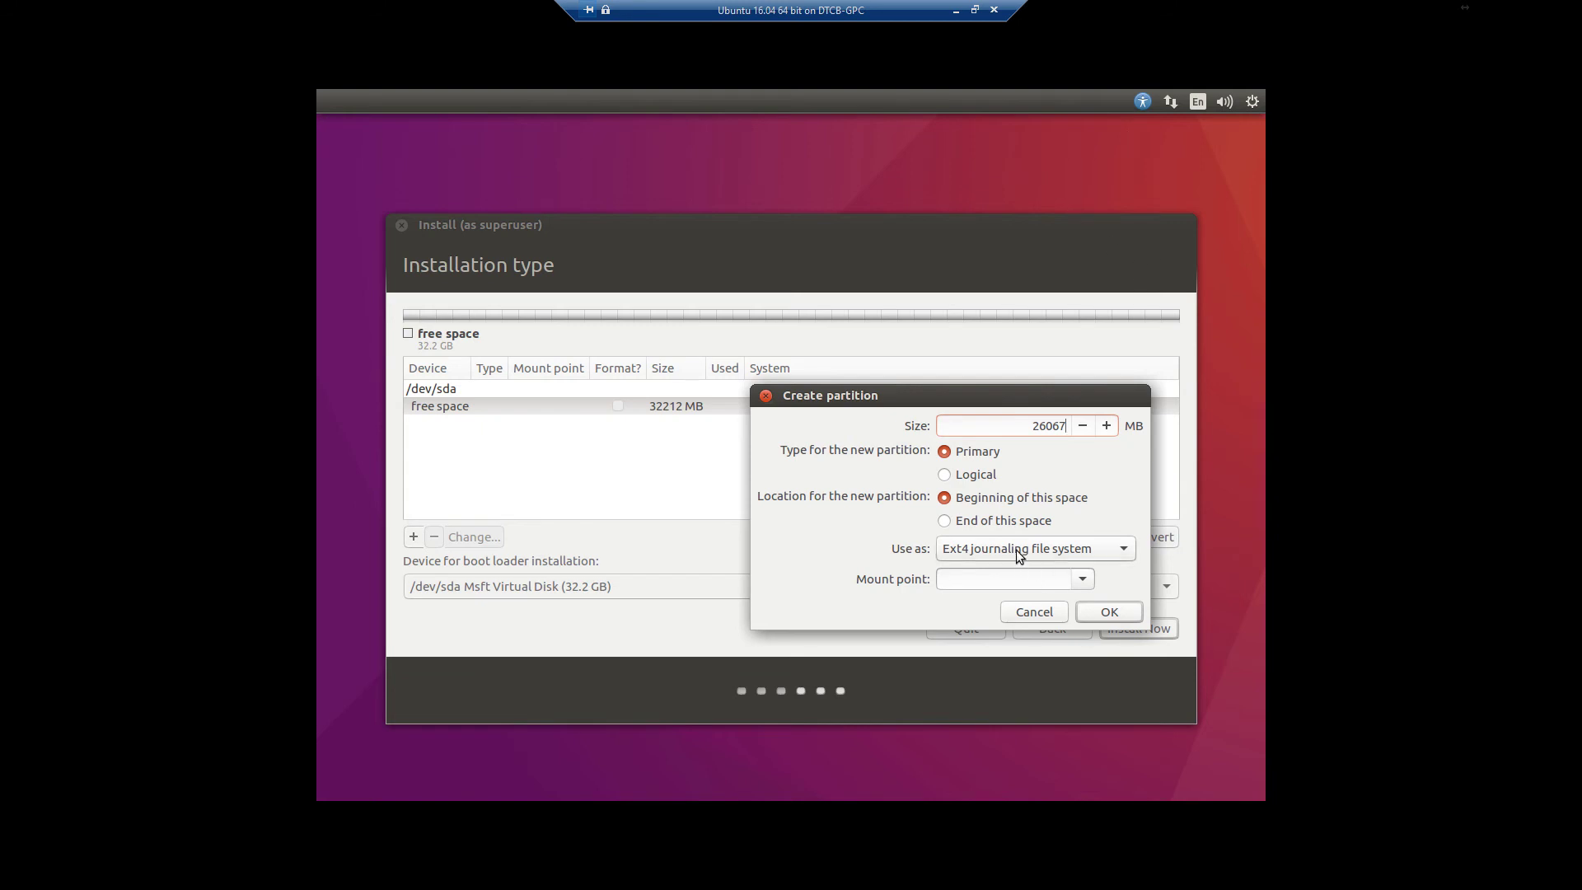
{"action": "left_click", "coordinate": [1085, 580]}
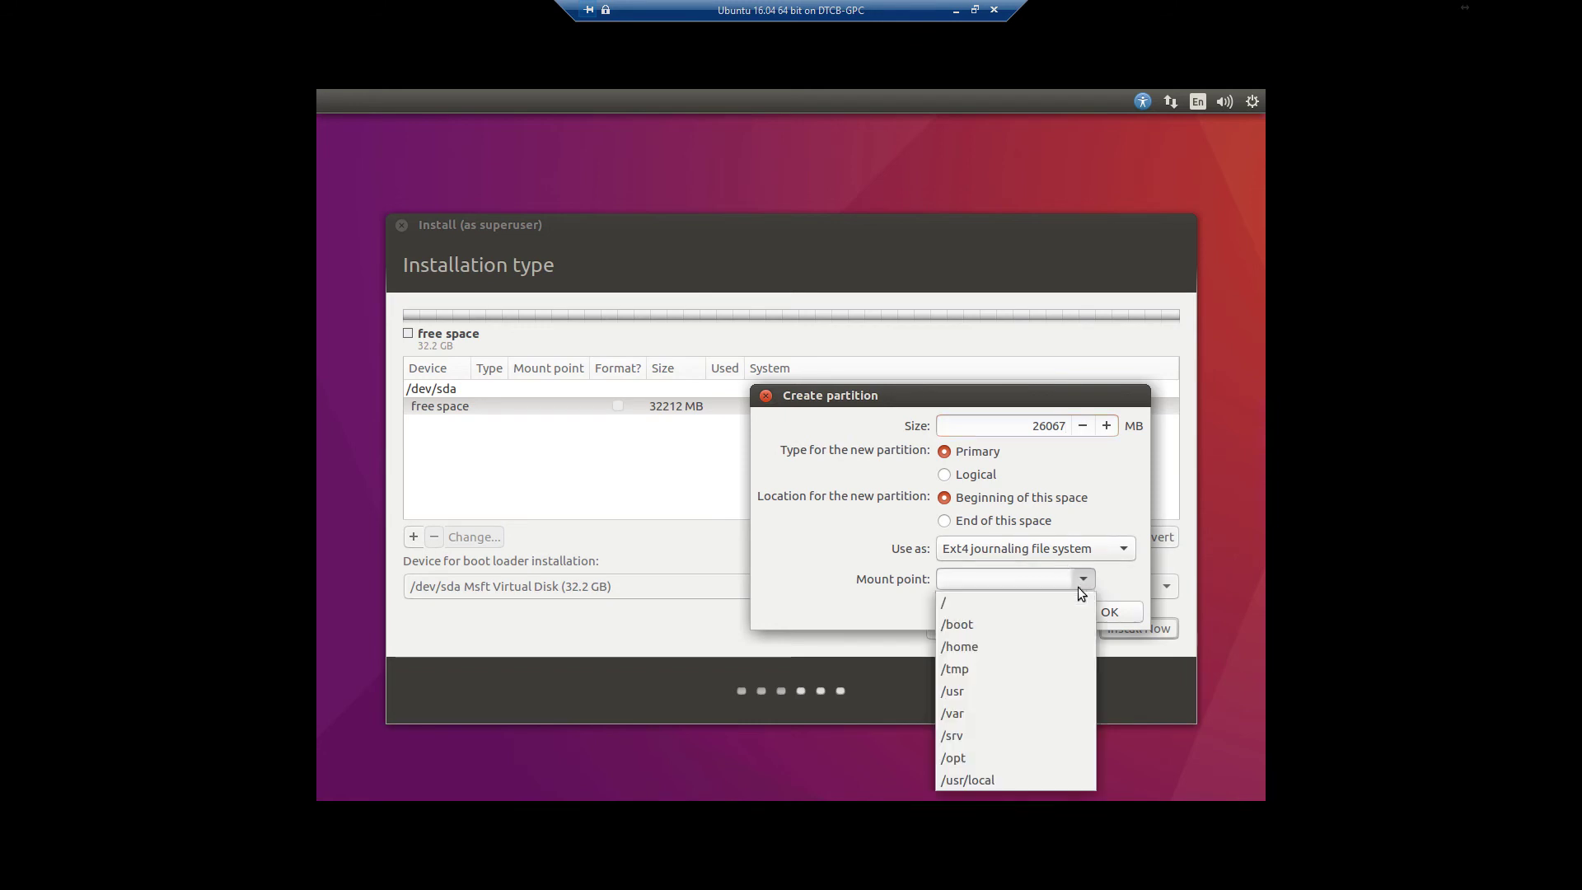
{"action": "left_click", "coordinate": [1051, 600]}
Create the / partition, then add a swap area partition in the remaining free space
{"action": "left_click", "coordinate": [1094, 619]}
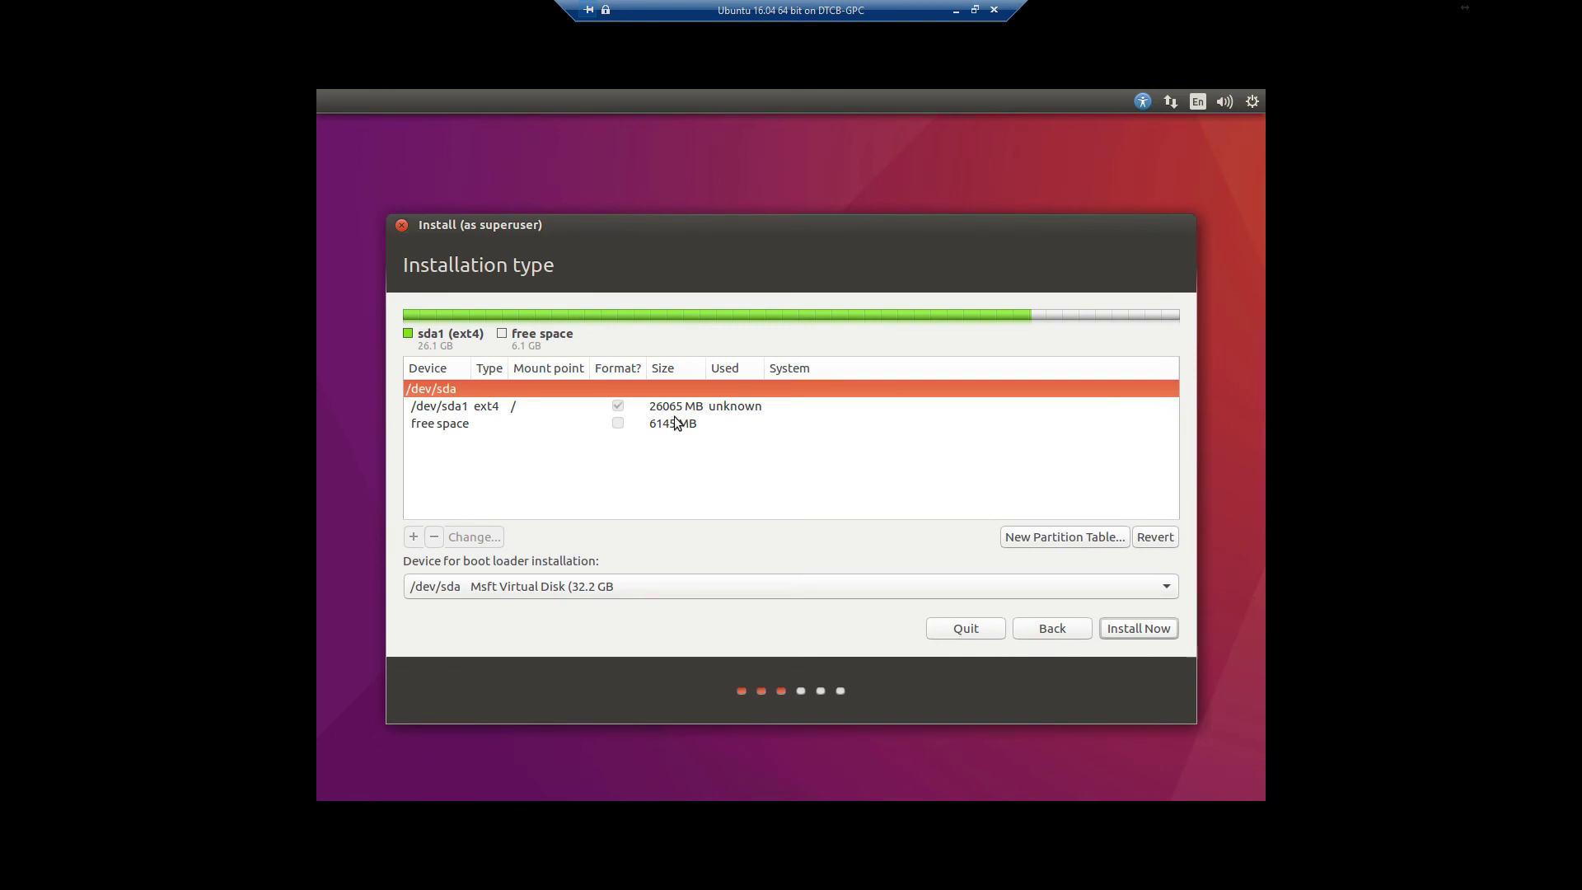
{"action": "left_click", "coordinate": [492, 425]}
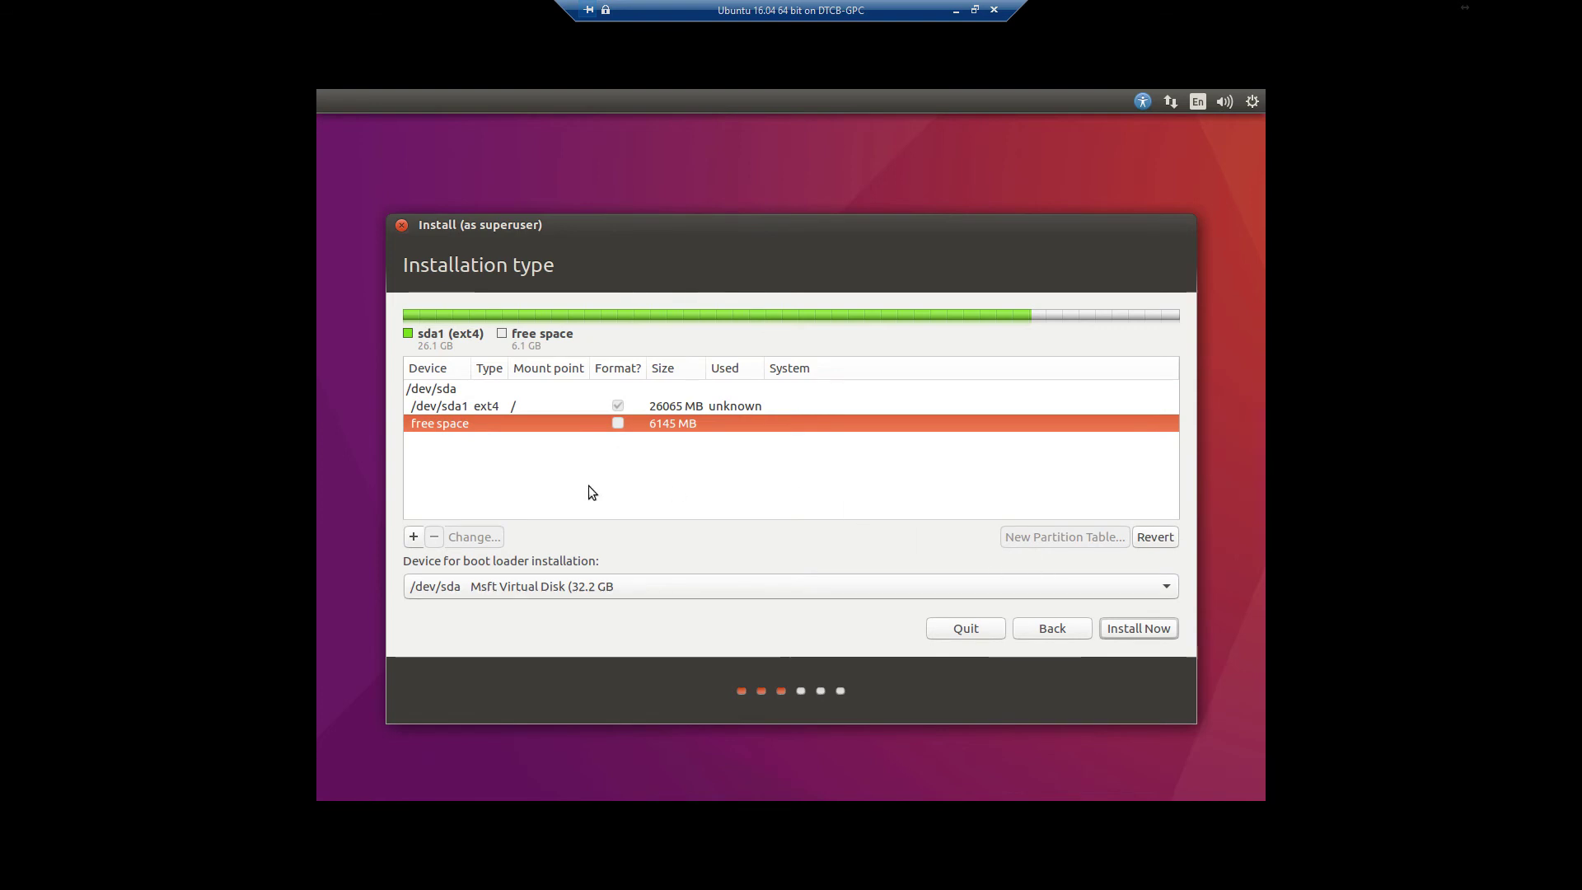
{"action": "left_click", "coordinate": [413, 537]}
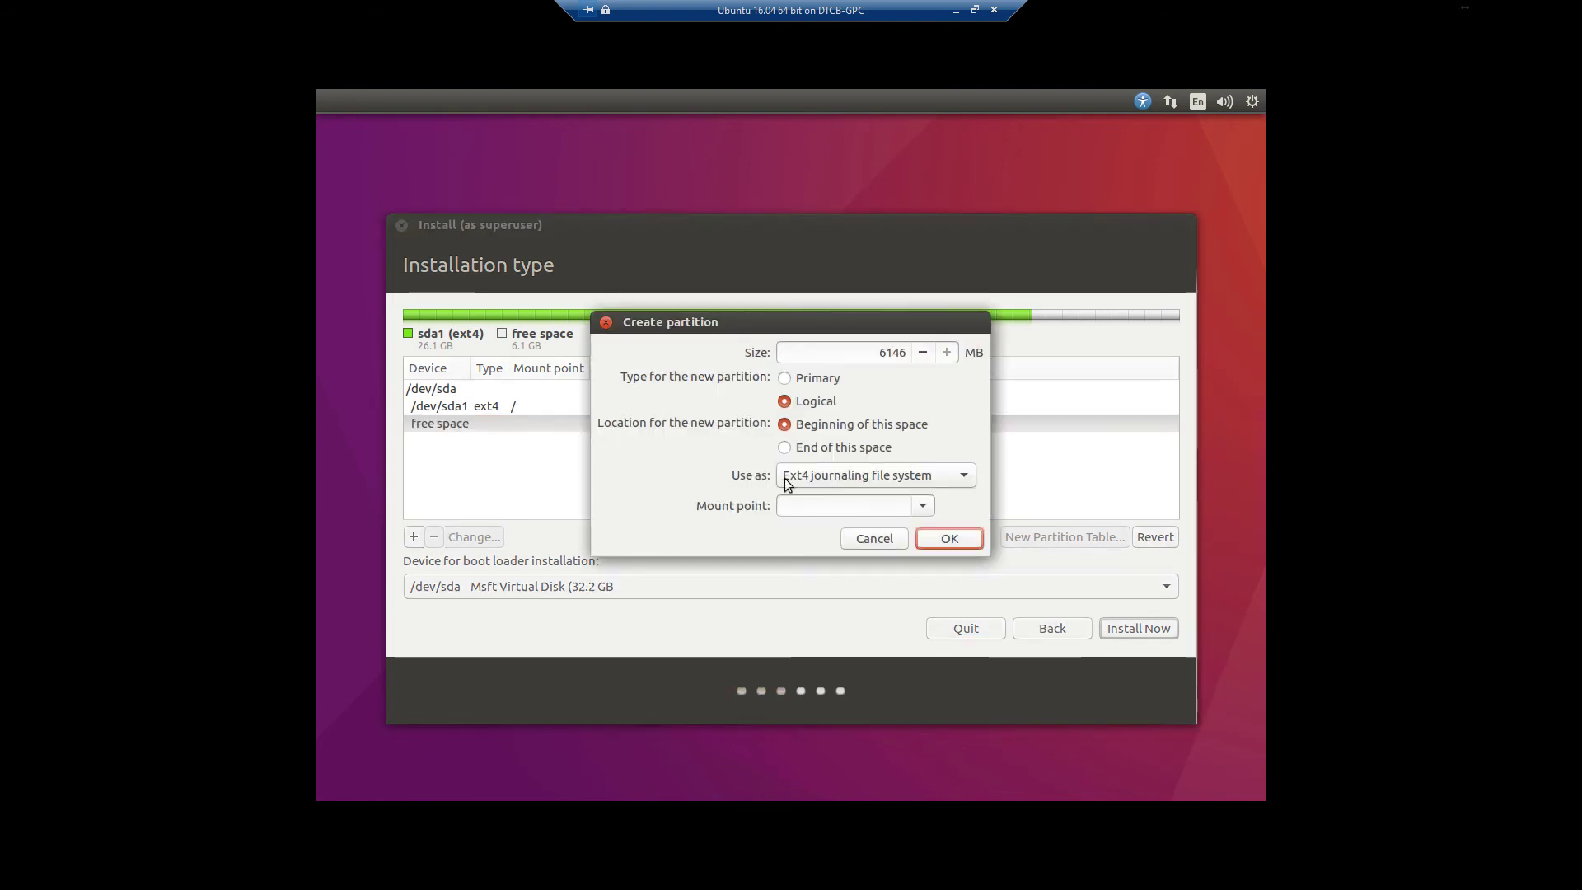
{"action": "left_click", "coordinate": [818, 482]}
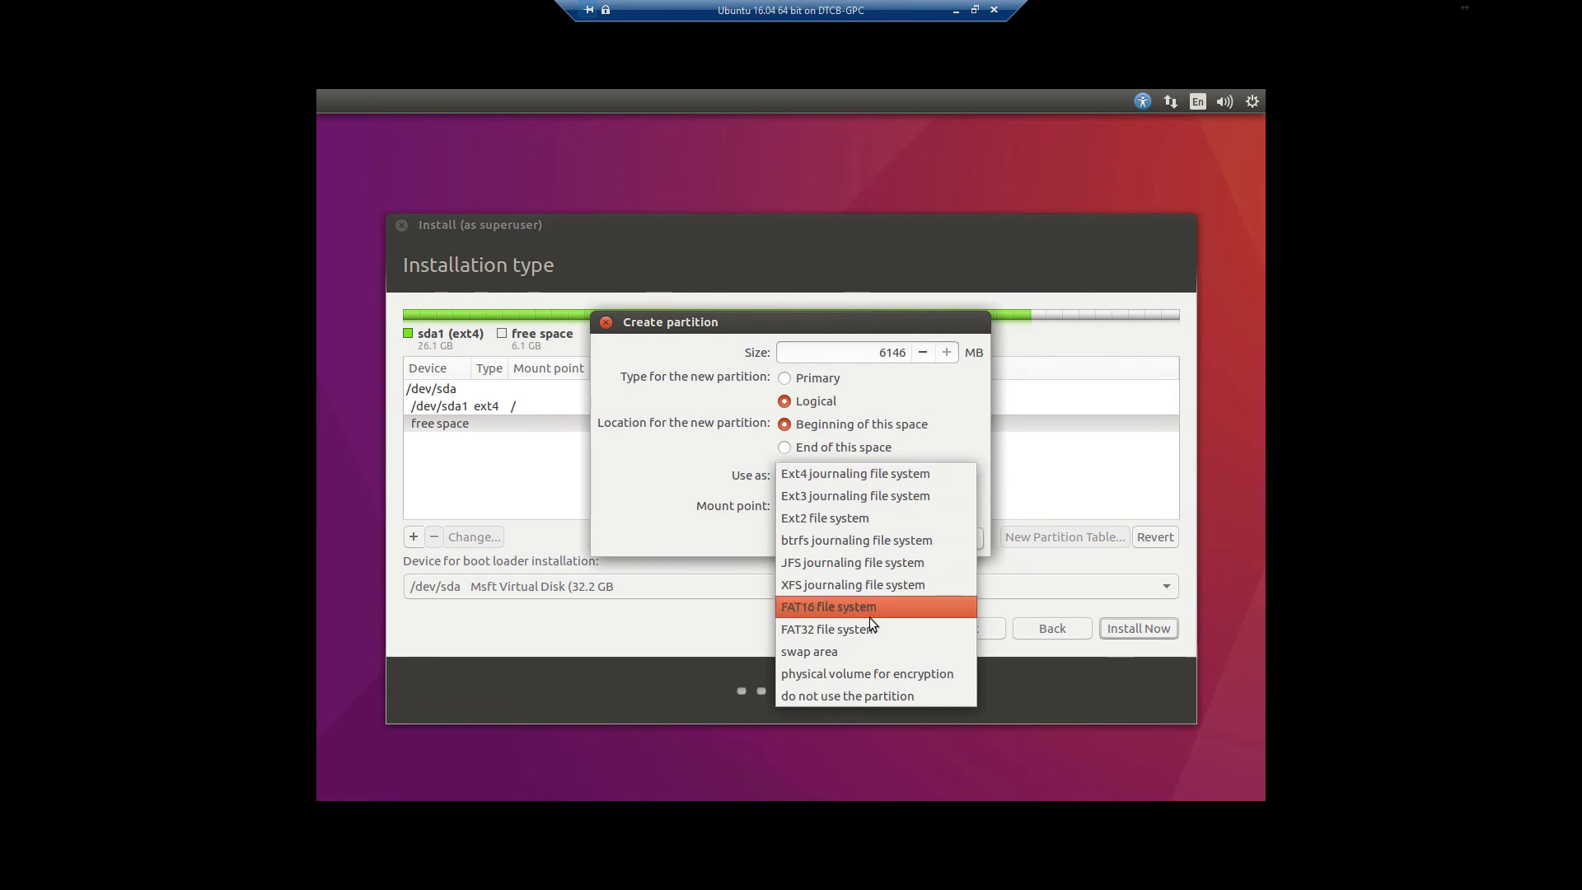
{"action": "left_click", "coordinate": [869, 642]}
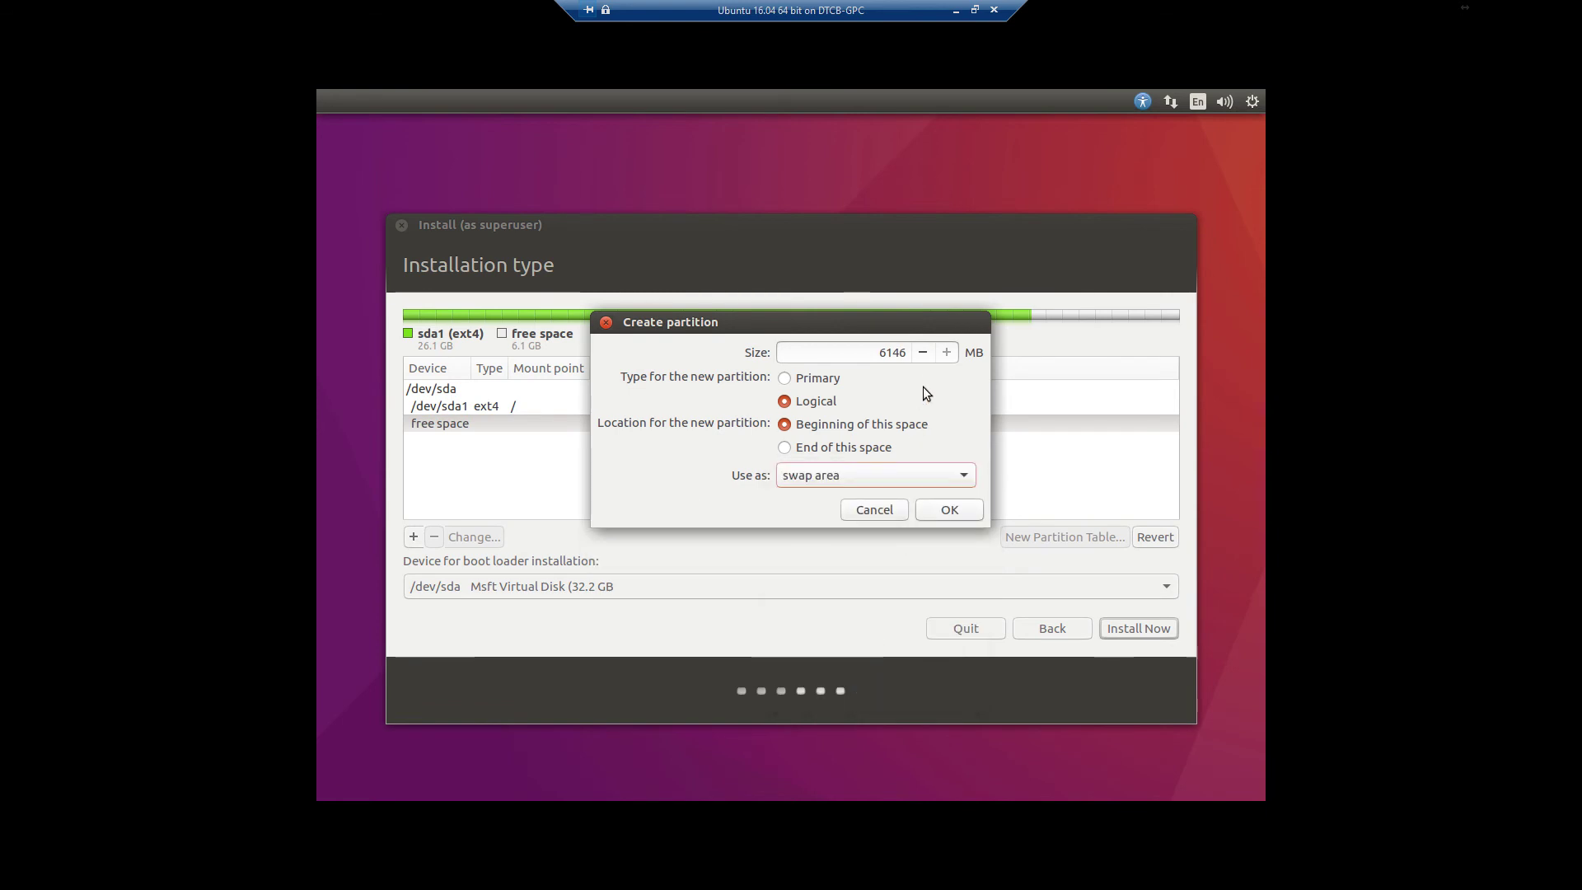
Keep the swap size at 6145 MB, create it, and return to the installation type choices
{"action": "left_click", "coordinate": [923, 352]}
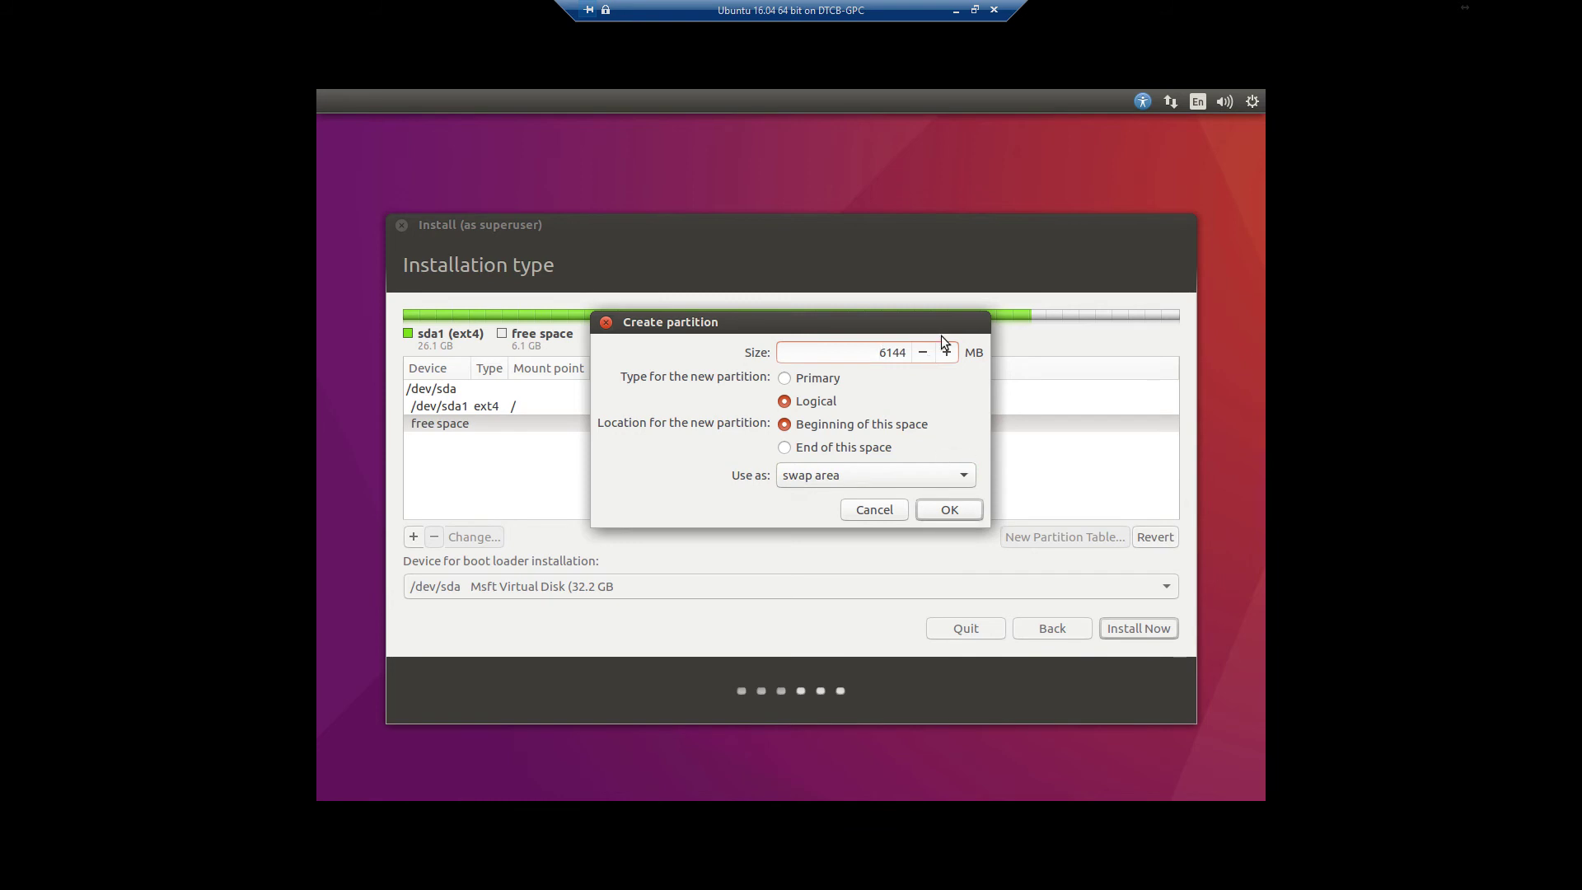
{"action": "left_click", "coordinate": [946, 352]}
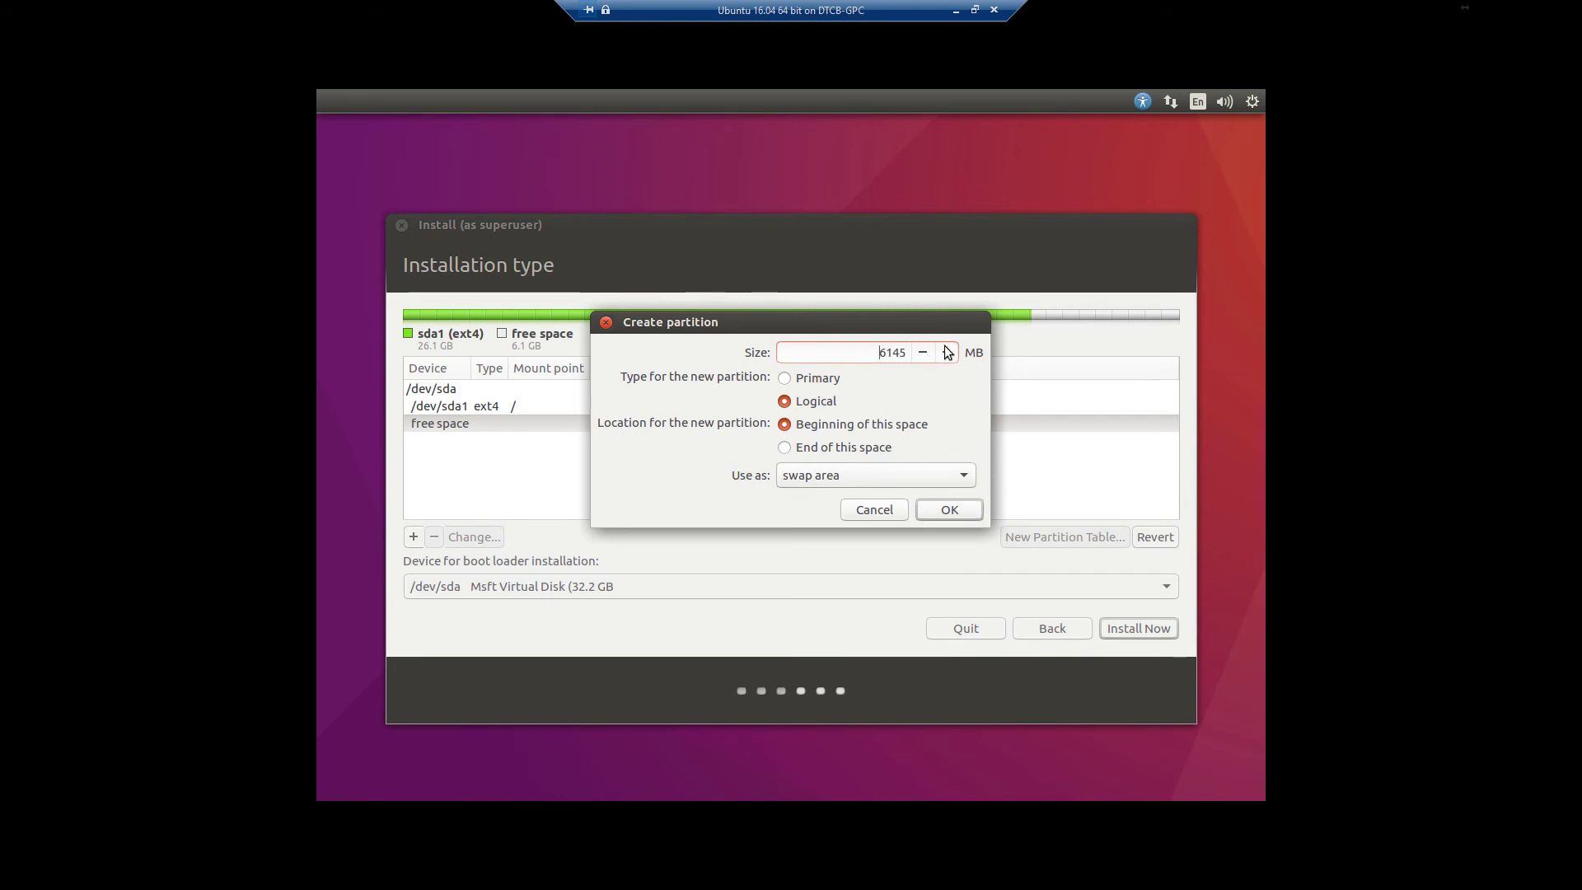
{"action": "left_click", "coordinate": [951, 510]}
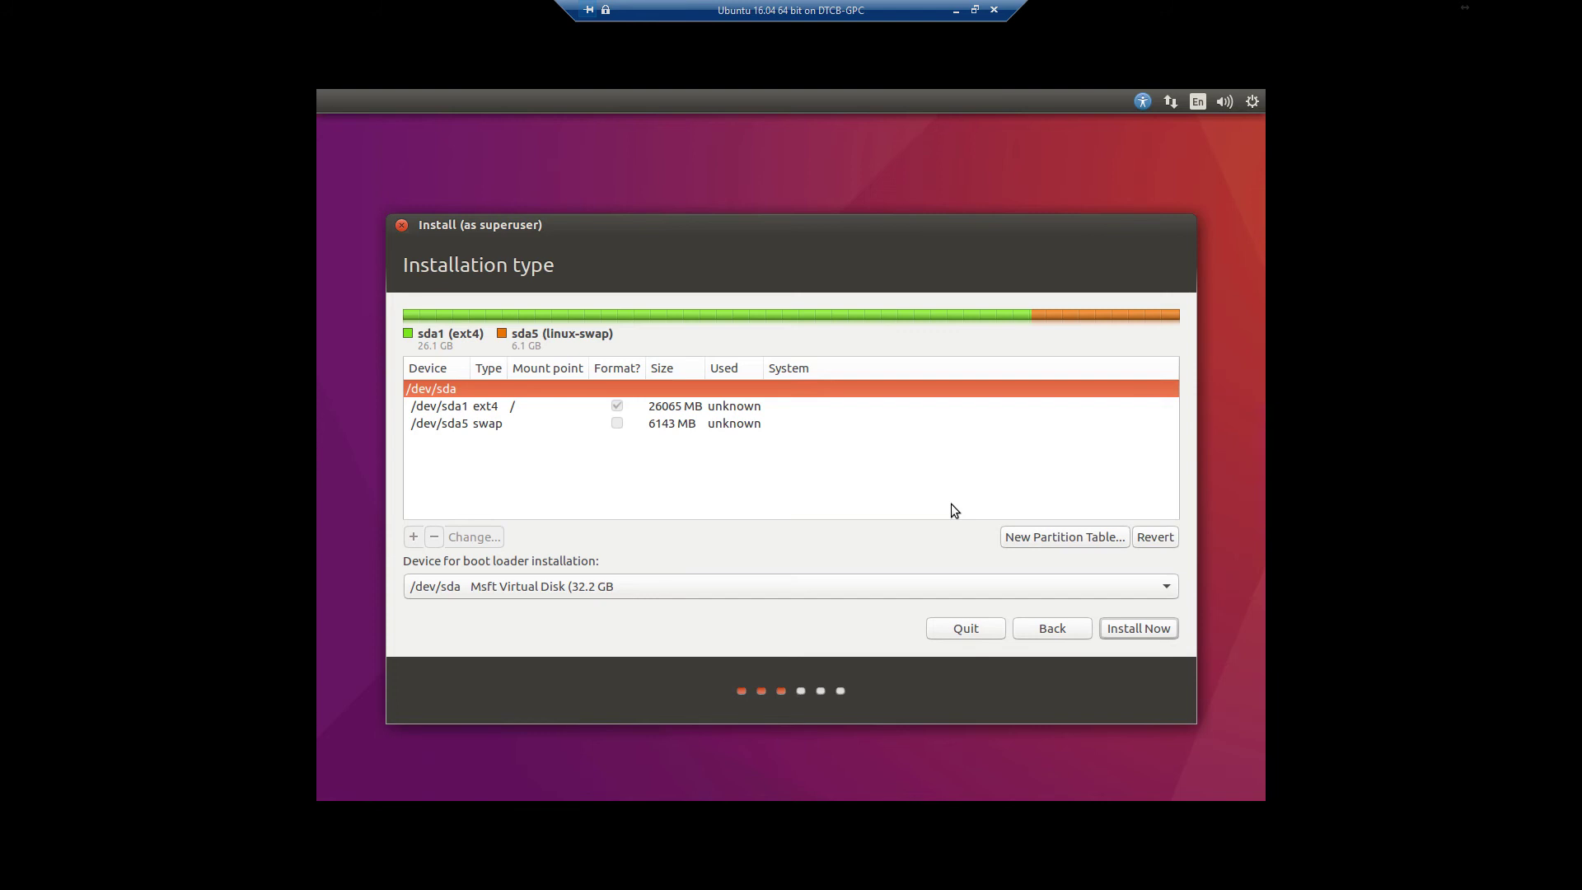
{"action": "left_click", "coordinate": [1064, 629]}
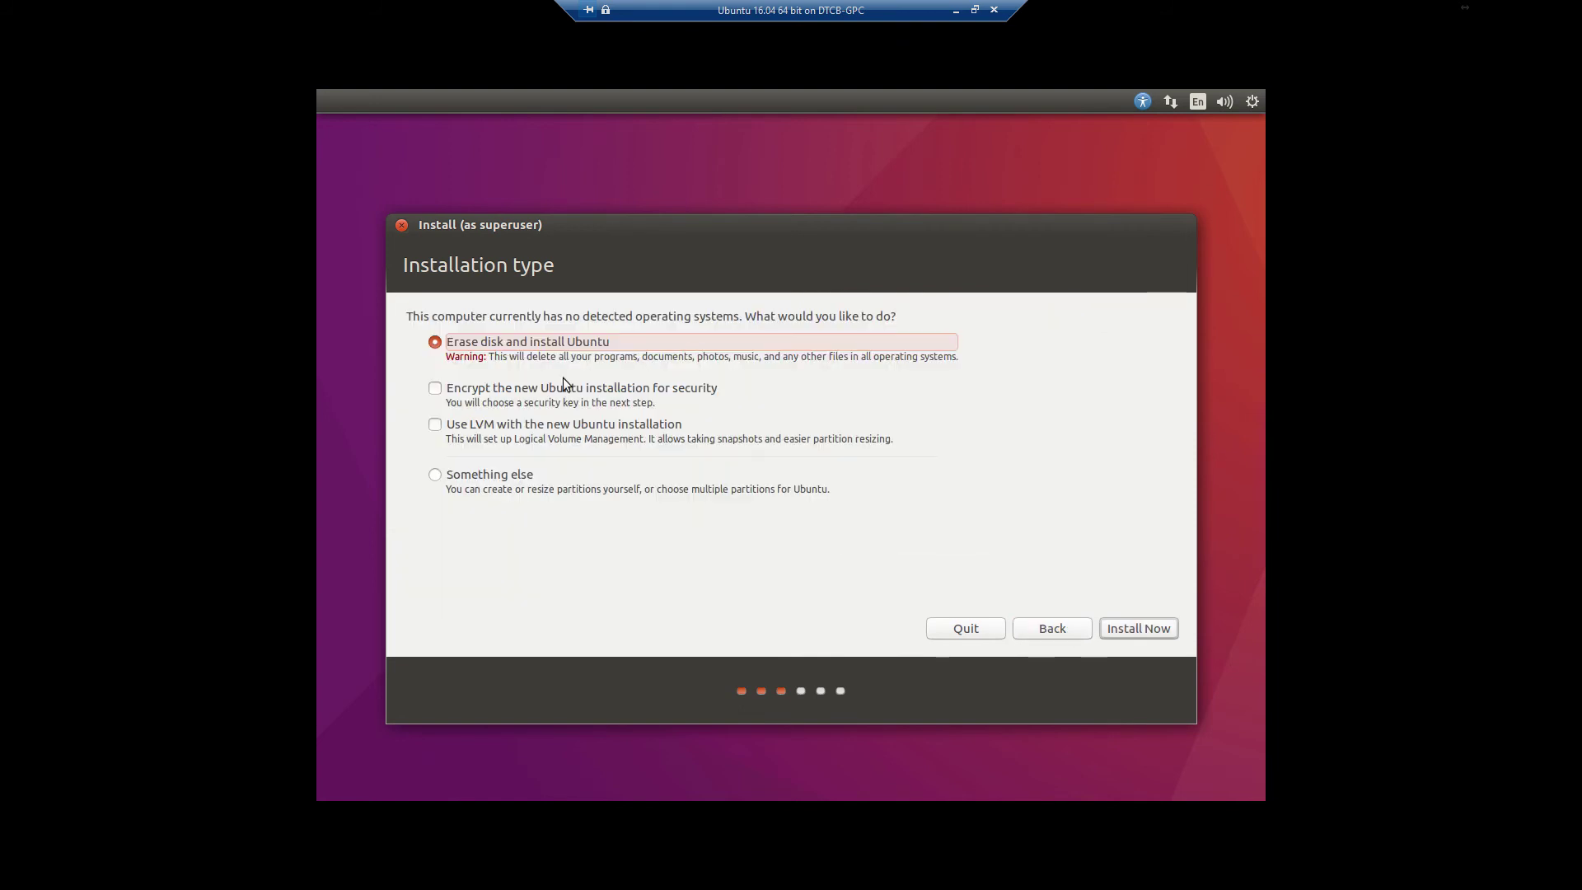
Enable Use LVM for the disk erase while leaving encryption of the installation off
{"action": "left_click", "coordinate": [437, 391]}
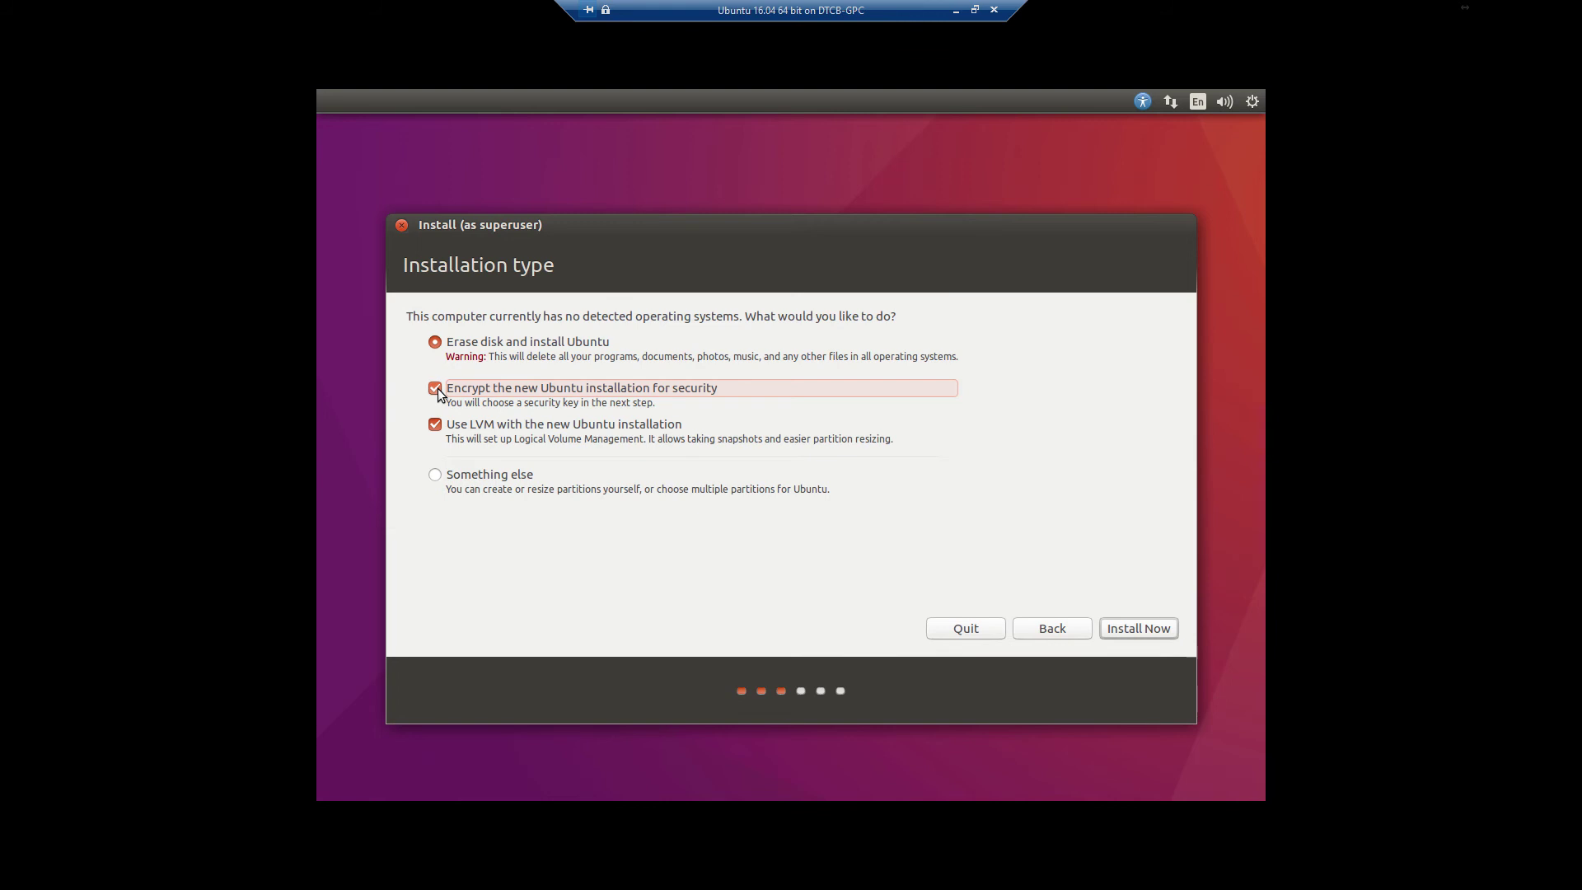
{"action": "left_click", "coordinate": [437, 391]}
Start the installation and confirm writing the LVM partition changes to disk
{"action": "left_click", "coordinate": [1148, 629]}
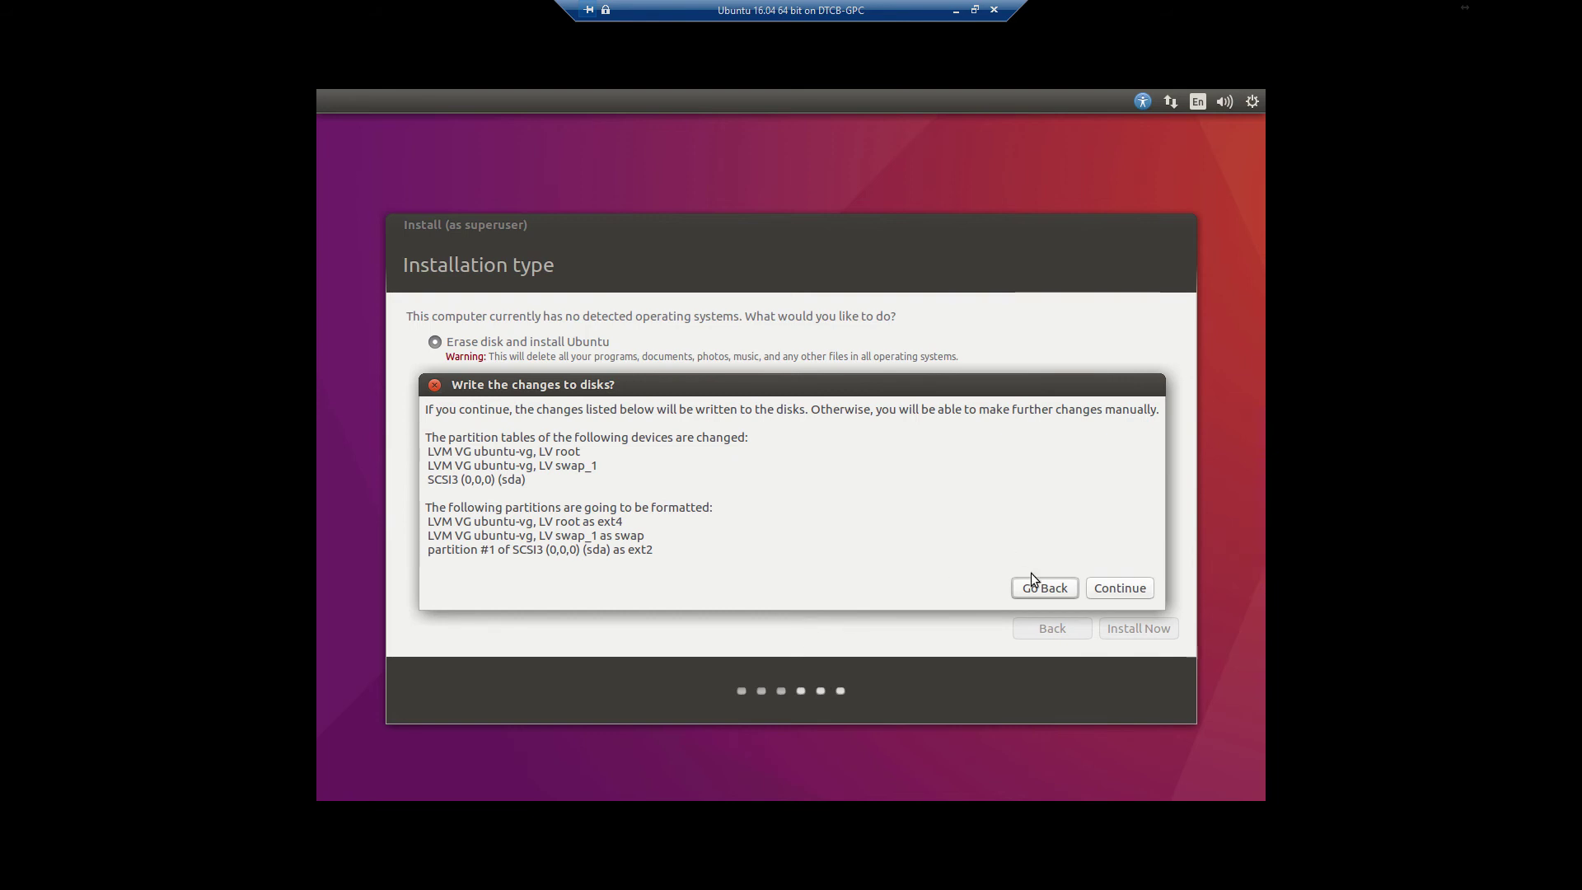
{"action": "left_click", "coordinate": [1112, 585]}
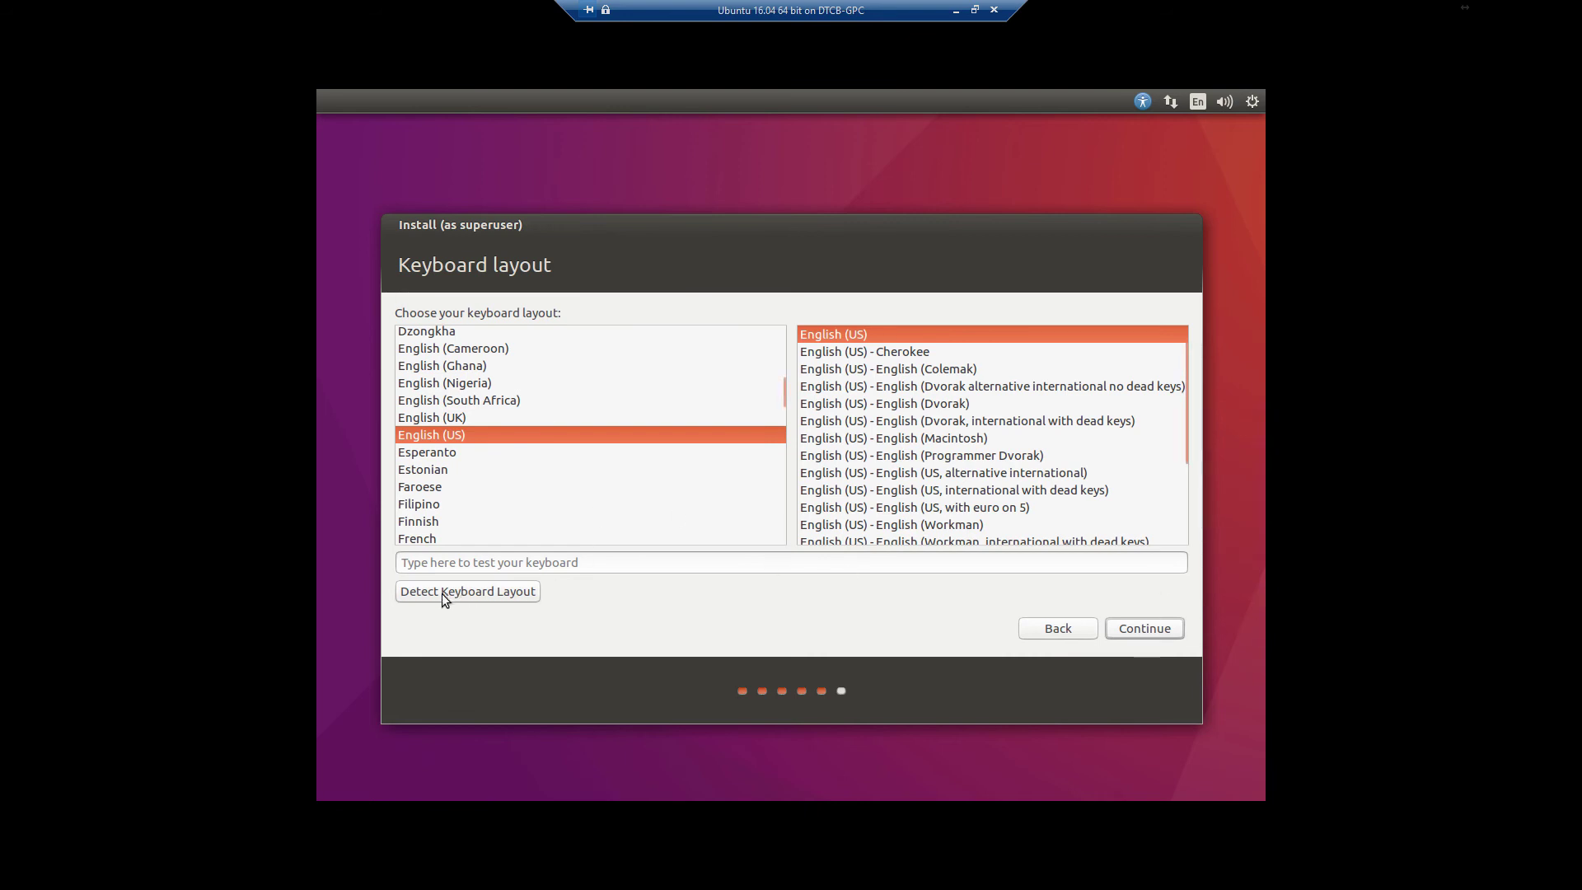
Accept the English (US) keyboard layout
{"action": "left_click", "coordinate": [1147, 631]}
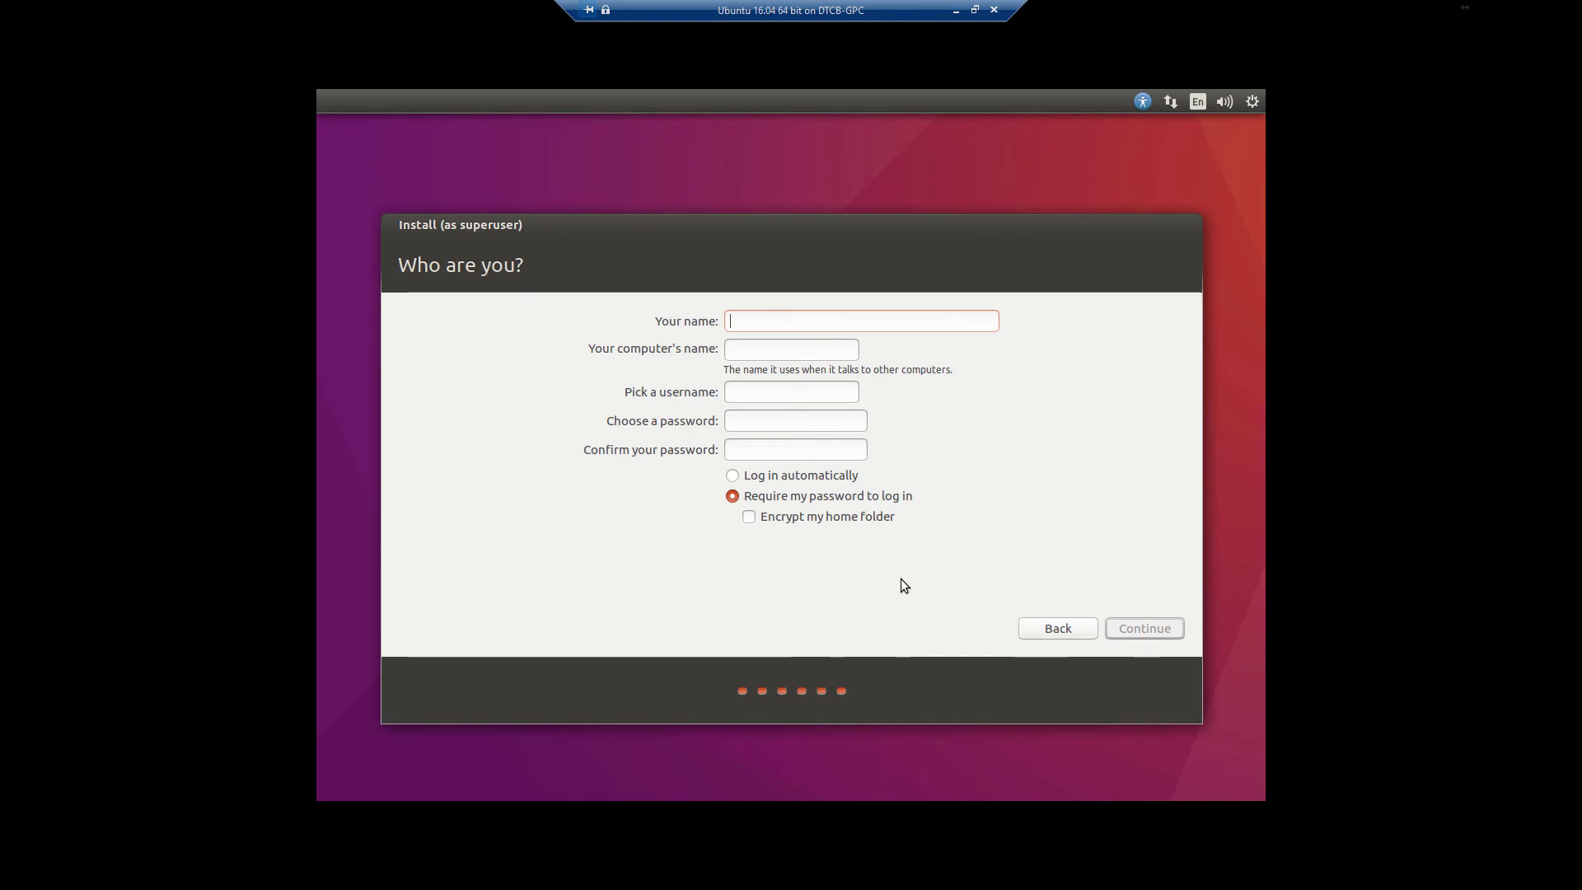
Tick Encrypt my home folder on the Who are you? page
{"action": "left_click", "coordinate": [749, 518]}
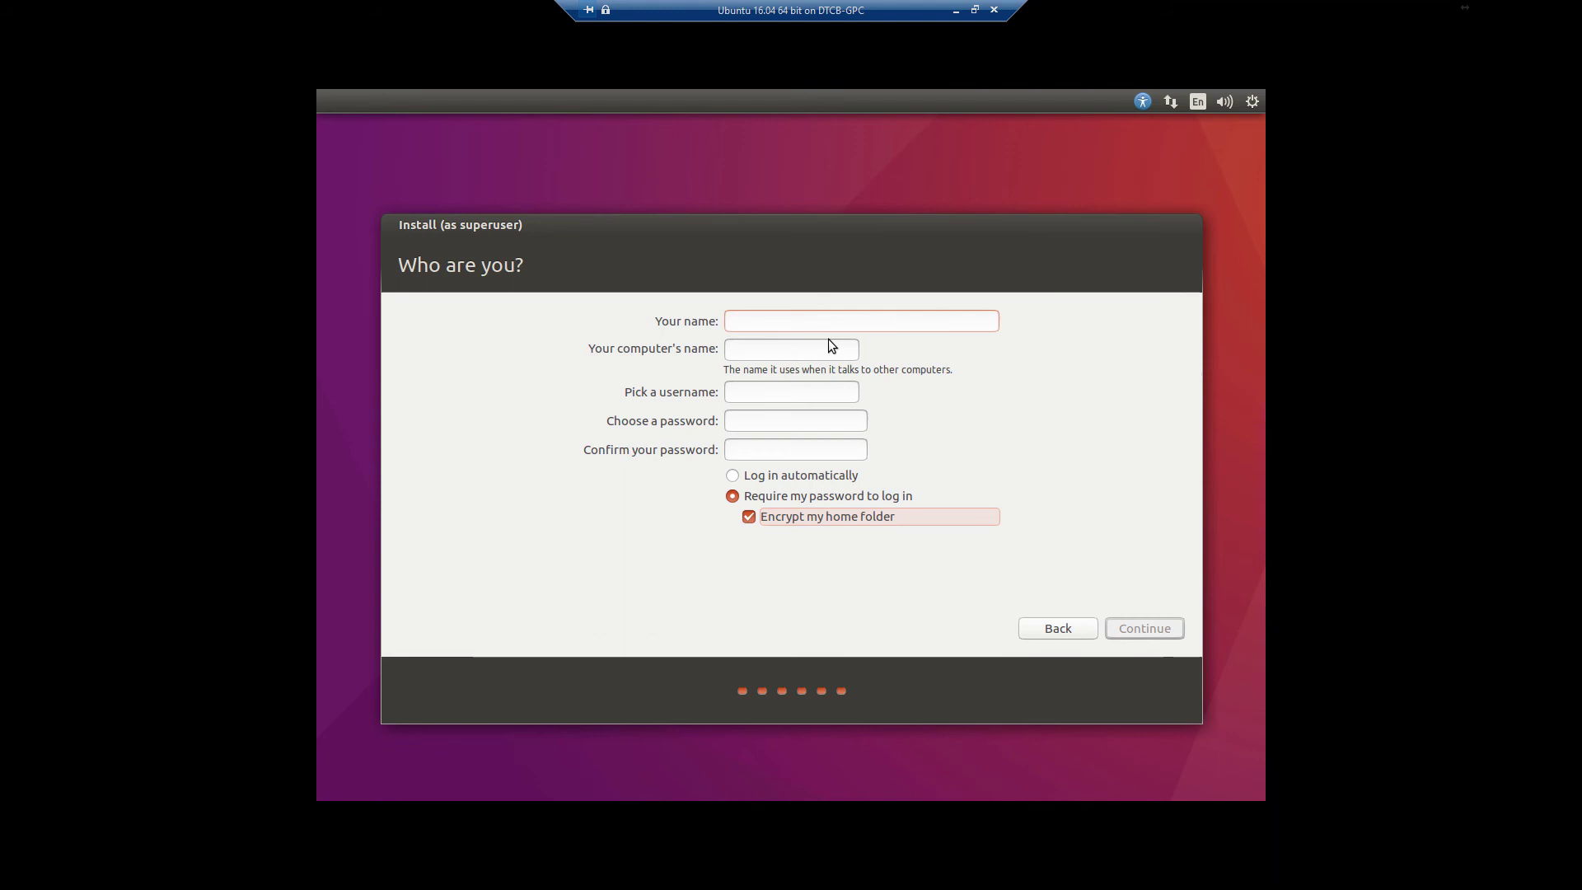
Enter the user's name and set the computer's name to labvm
{"action": "type", "text": "B"}
{"action": "key", "text": "BackSpace"}
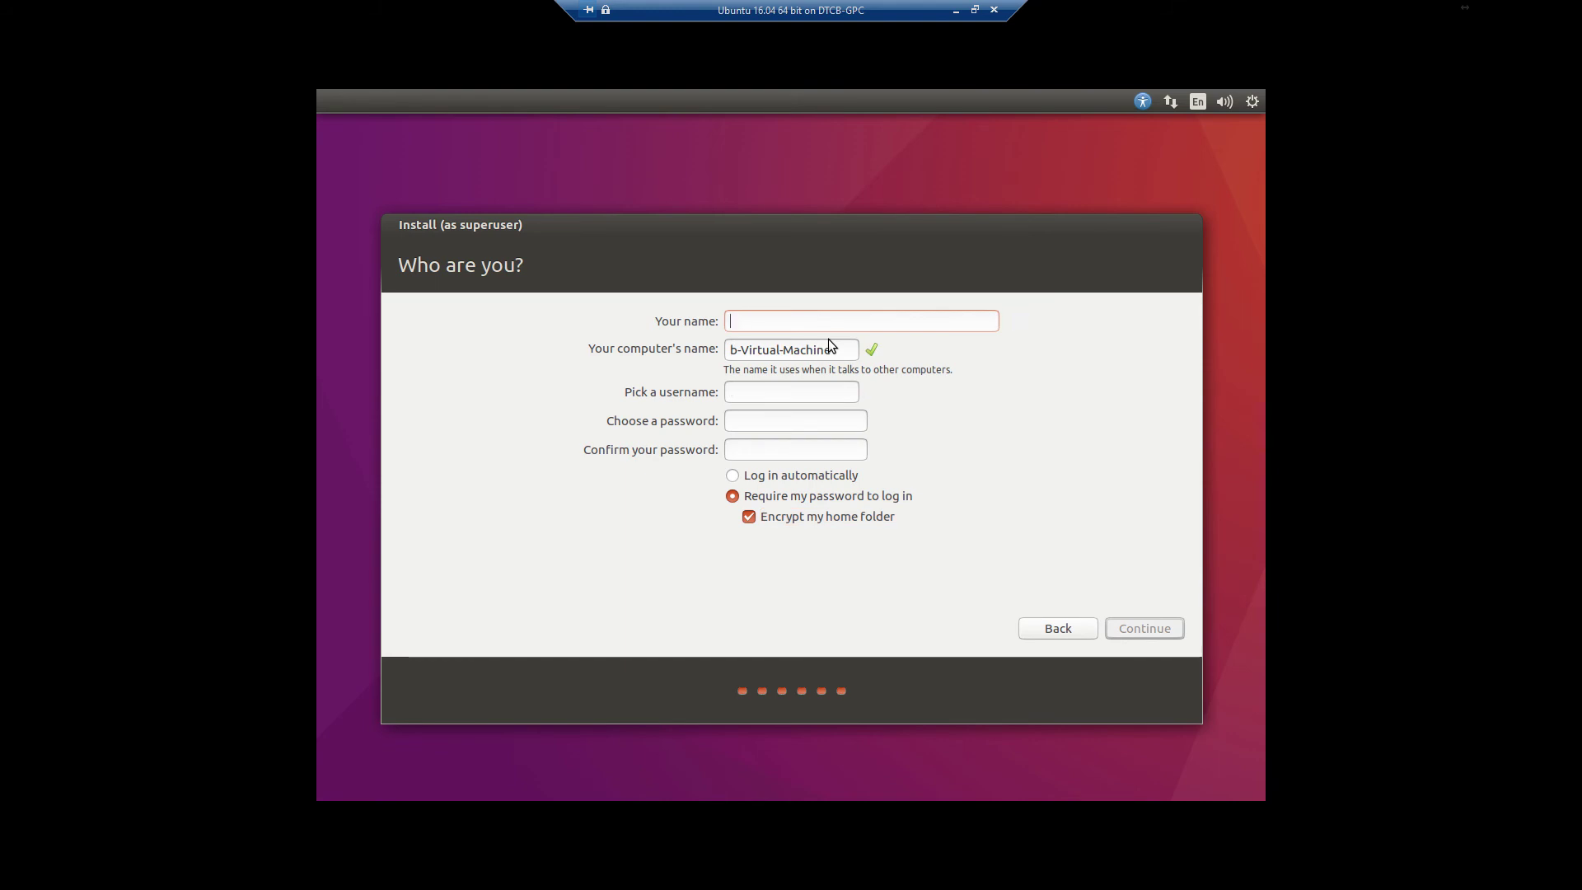
{"action": "type", "text": "LABPC"}
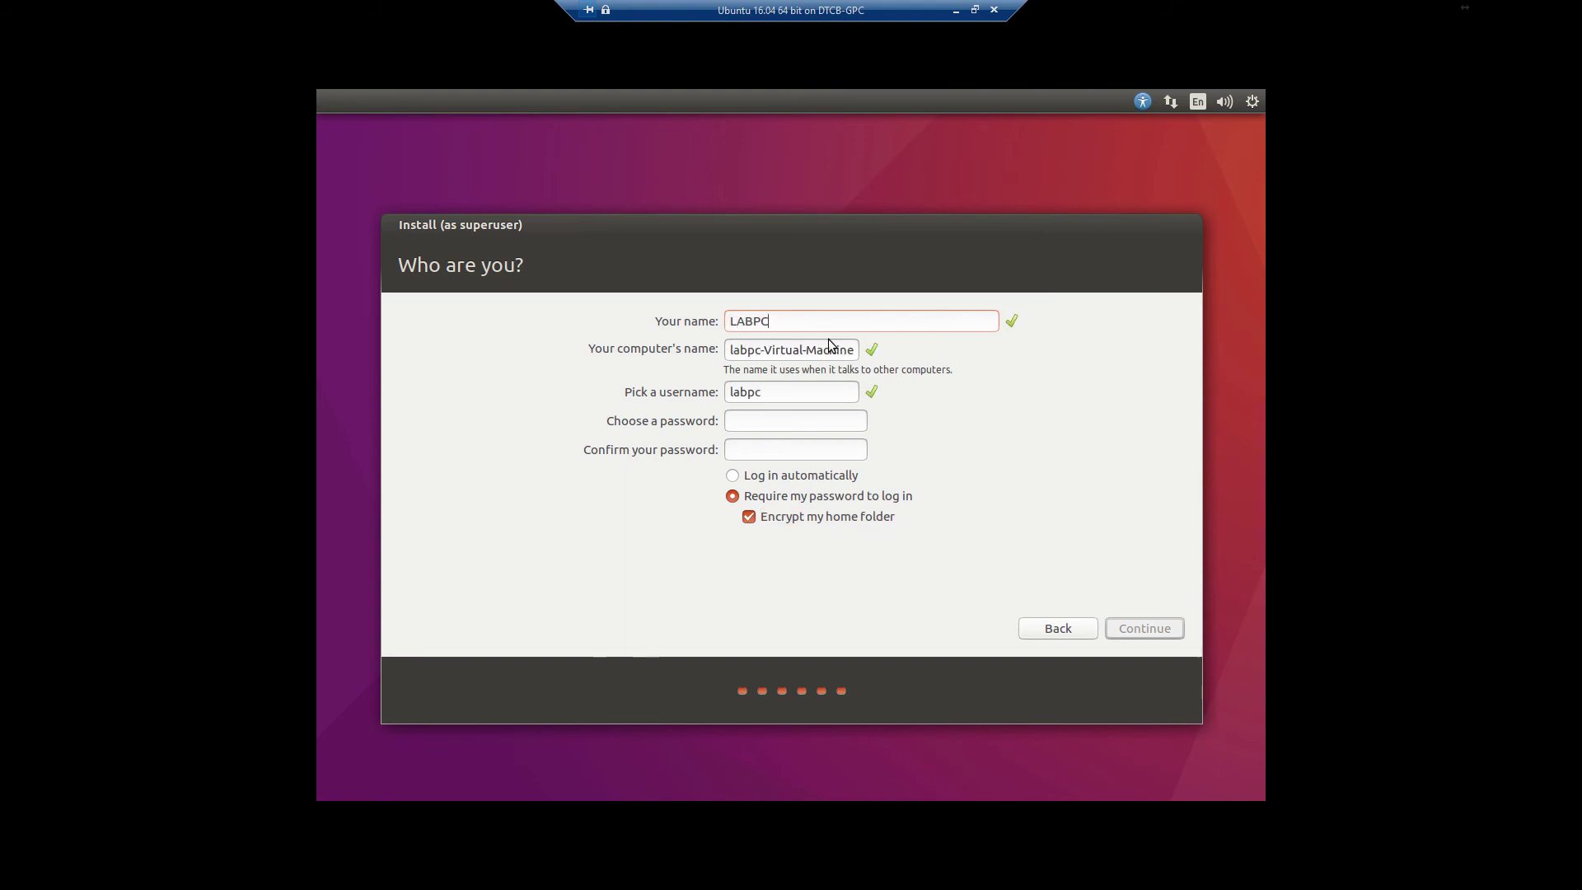
{"action": "key", "text": "Tab"}
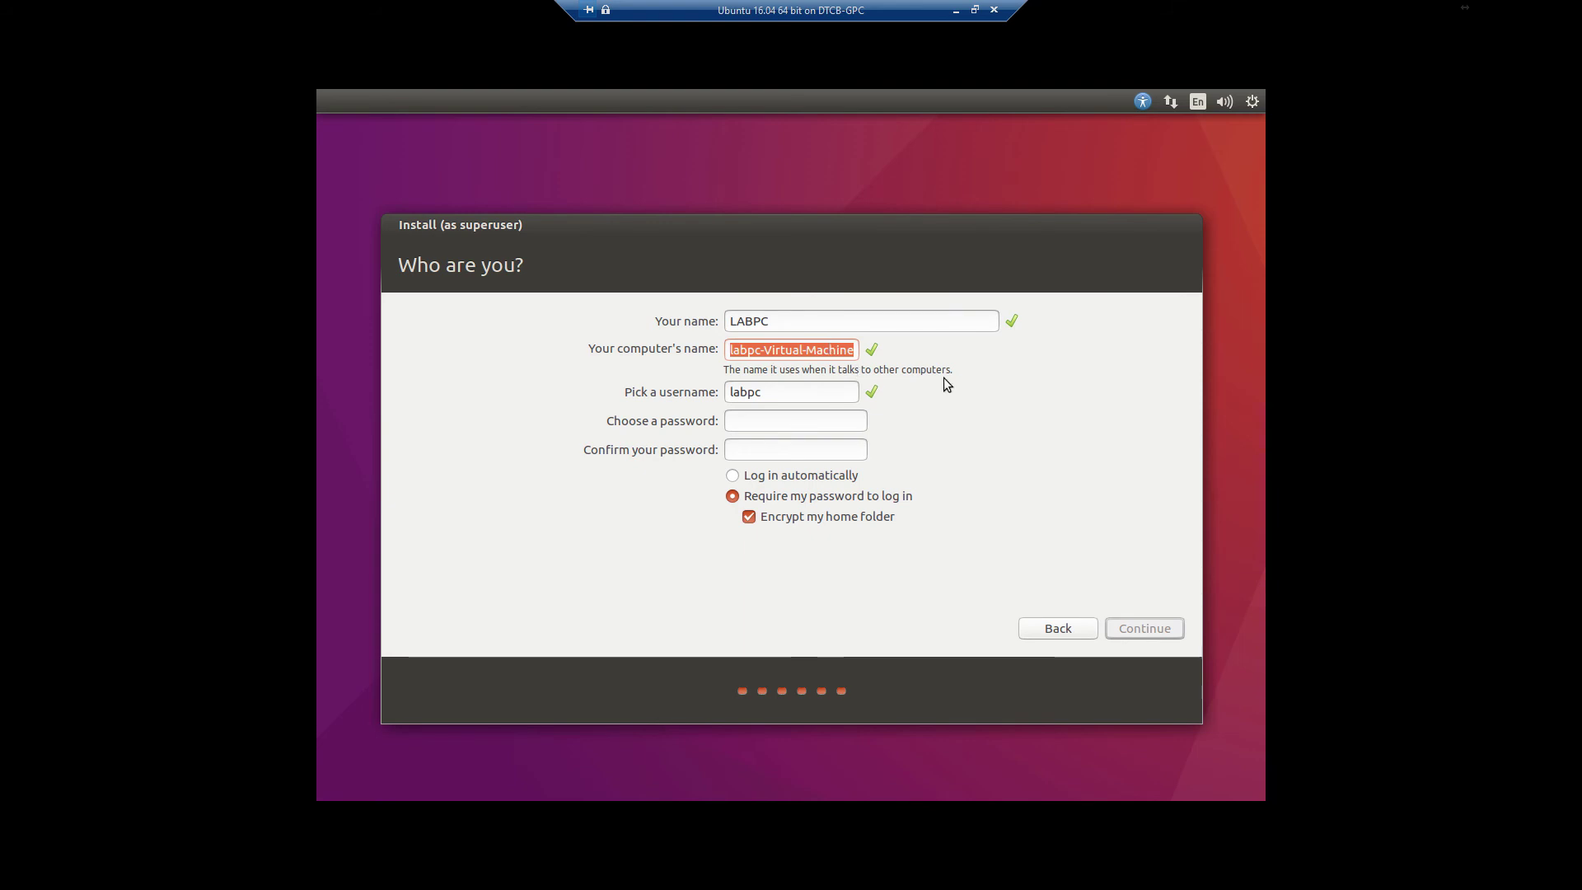
{"action": "type", "text": "labvm"}
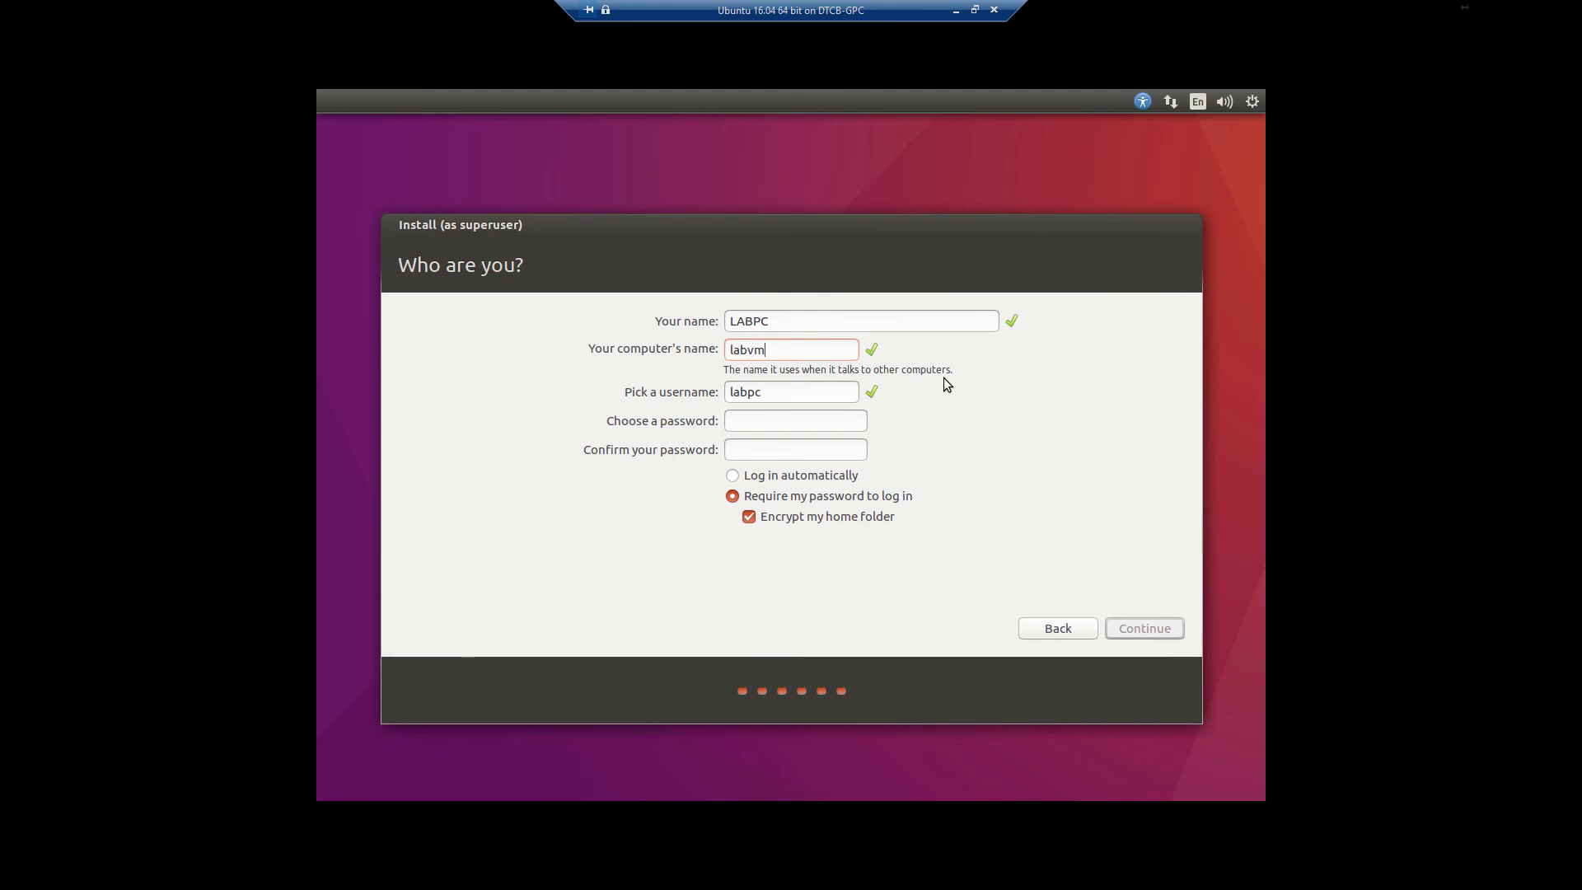
{"action": "key", "text": "Tab"}
Keep the suggested username unchanged and move on to the password field
{"action": "key", "text": "End"}
{"action": "type", "text": "a"}
{"action": "key", "text": "BackSpace"}
{"action": "key", "text": "Tab"}
{"action": "type", "text": "1234567890"}
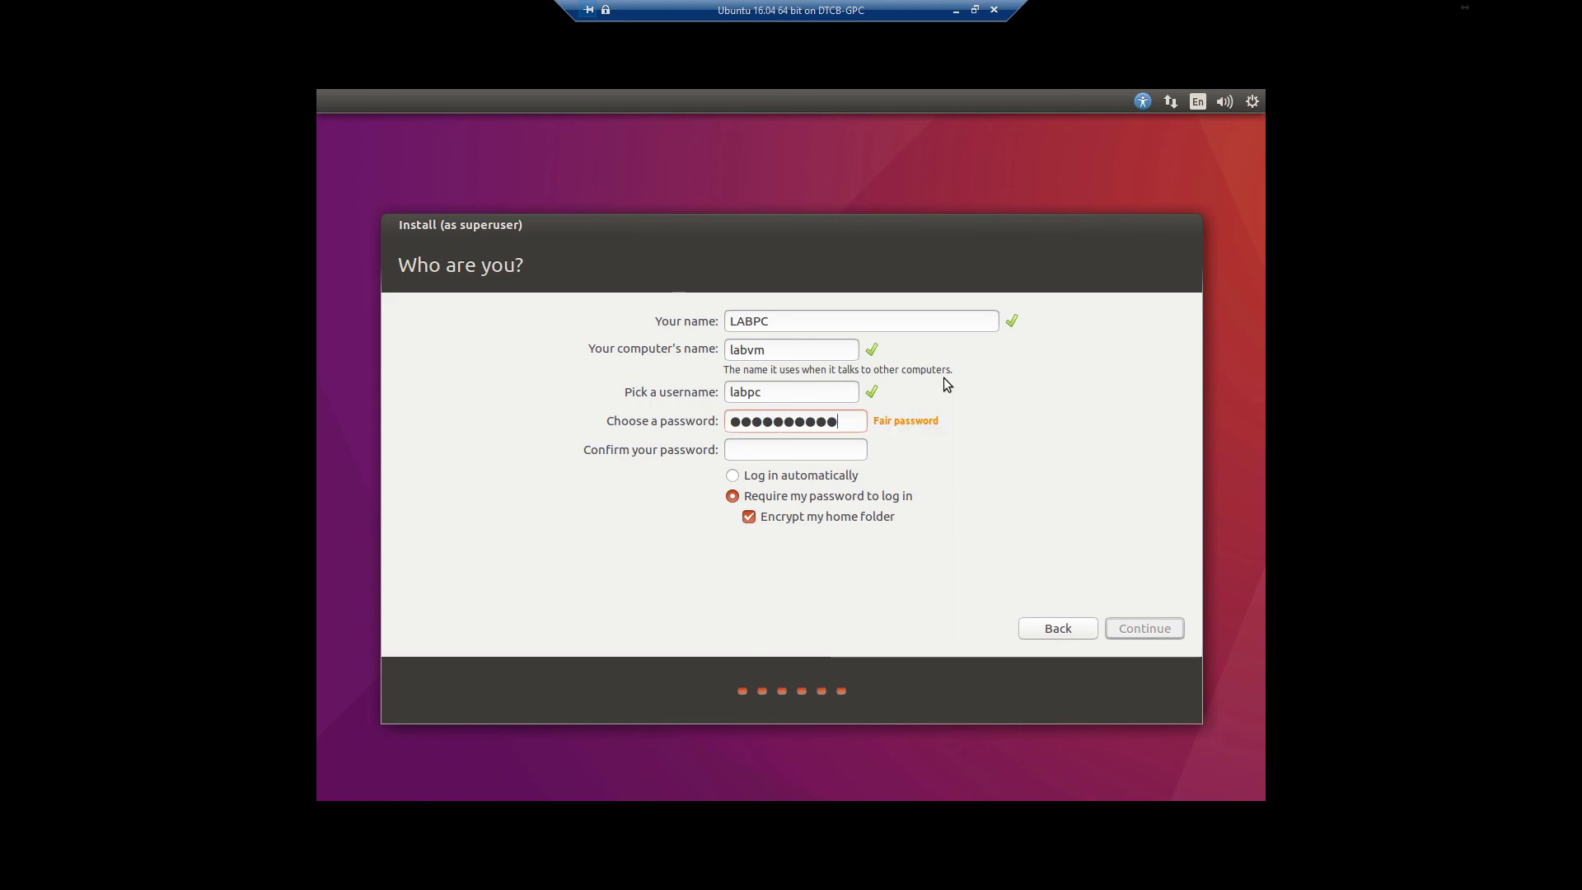
{"action": "type", "text": "1234567890"}
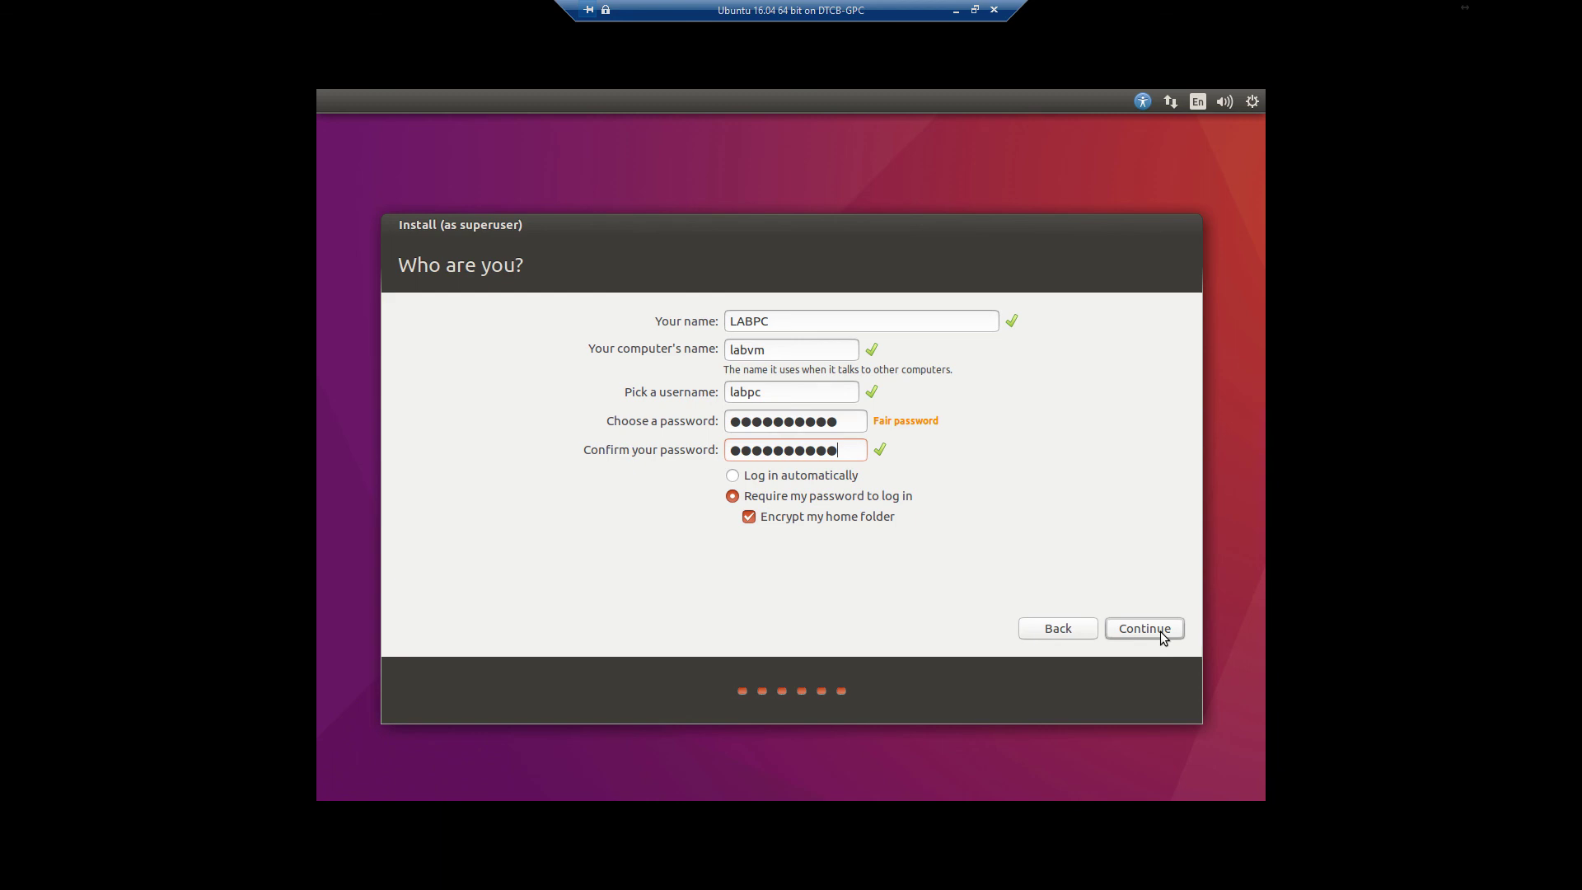
Accept the account details and let Ubuntu install until Installation Complete appears
{"action": "left_click", "coordinate": [1160, 631]}
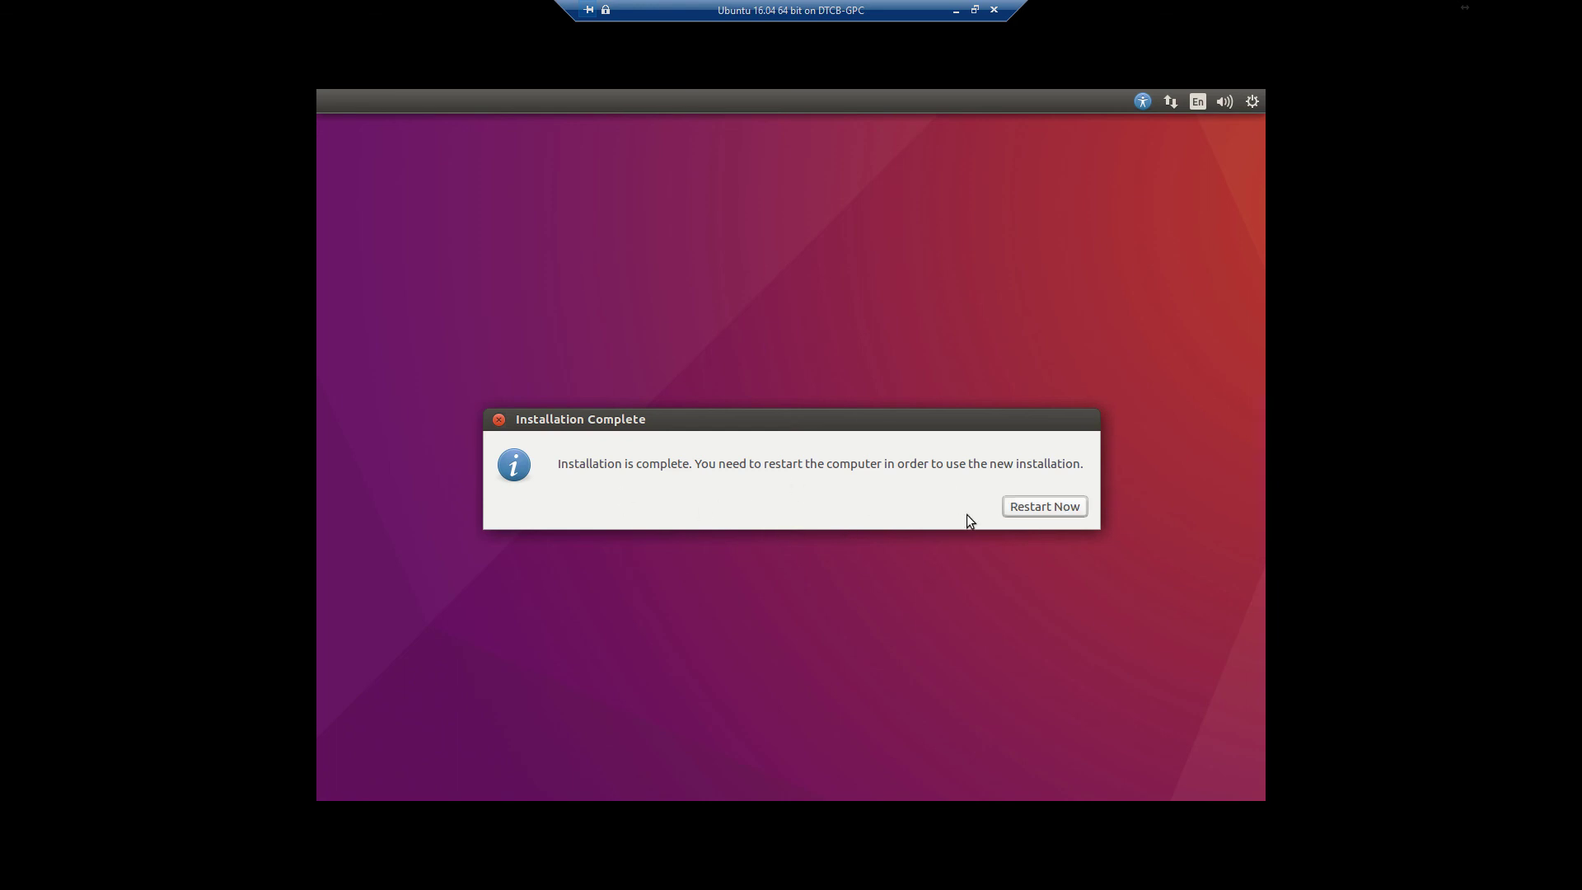
Restart into the new system and enter the account password at the login screen
{"action": "left_click", "coordinate": [1019, 506]}
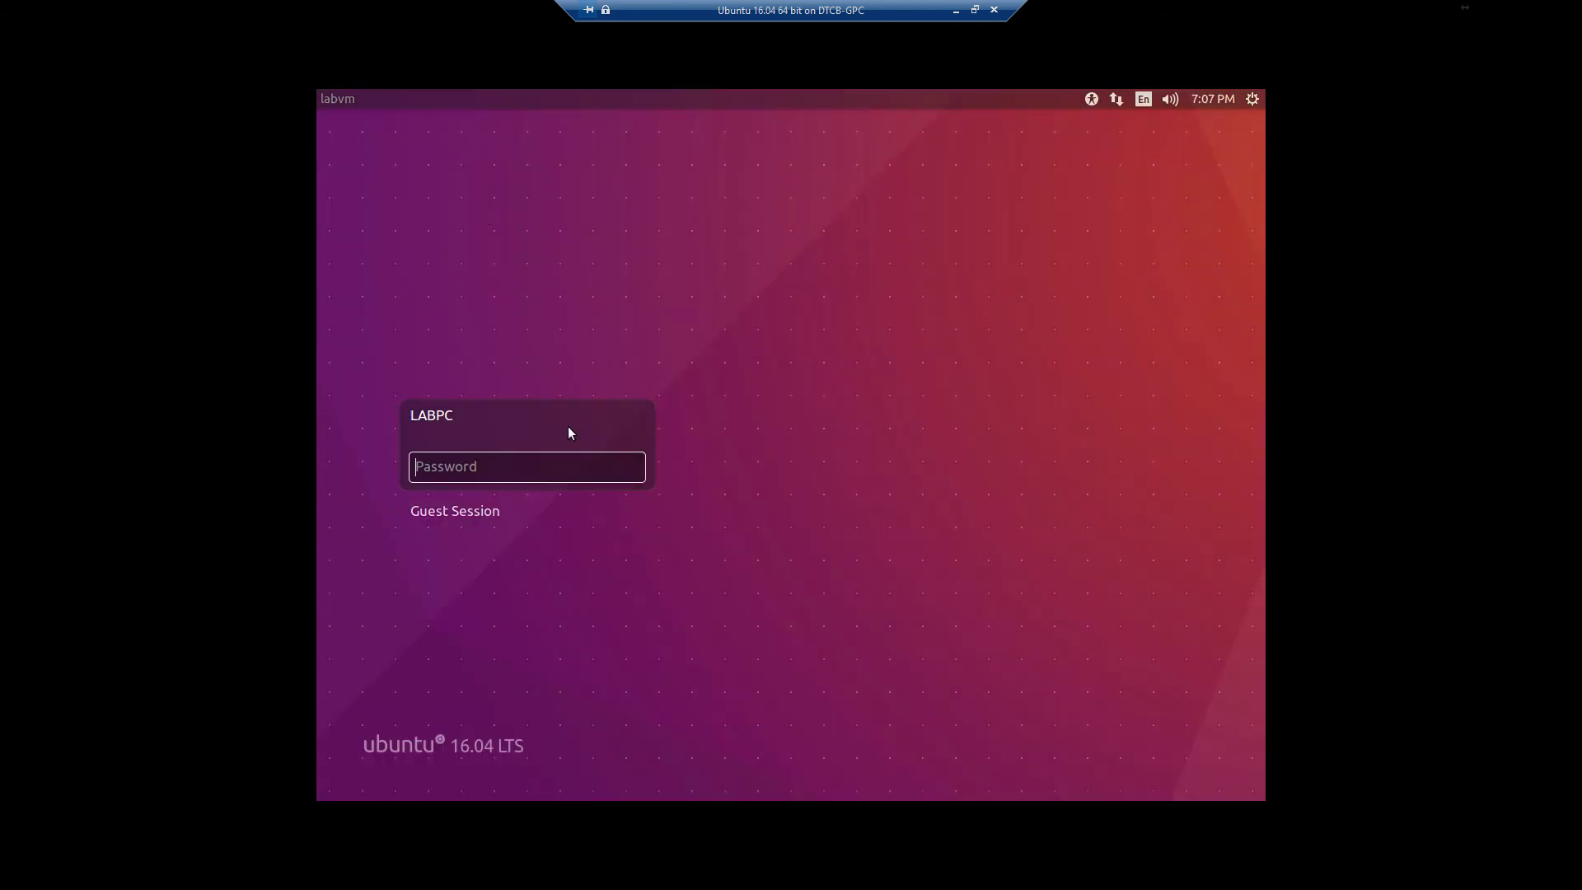
{"action": "type", "text": "••••••••••"}
Submit the password to sign in to the Unity desktop
{"action": "key", "text": "Return"}
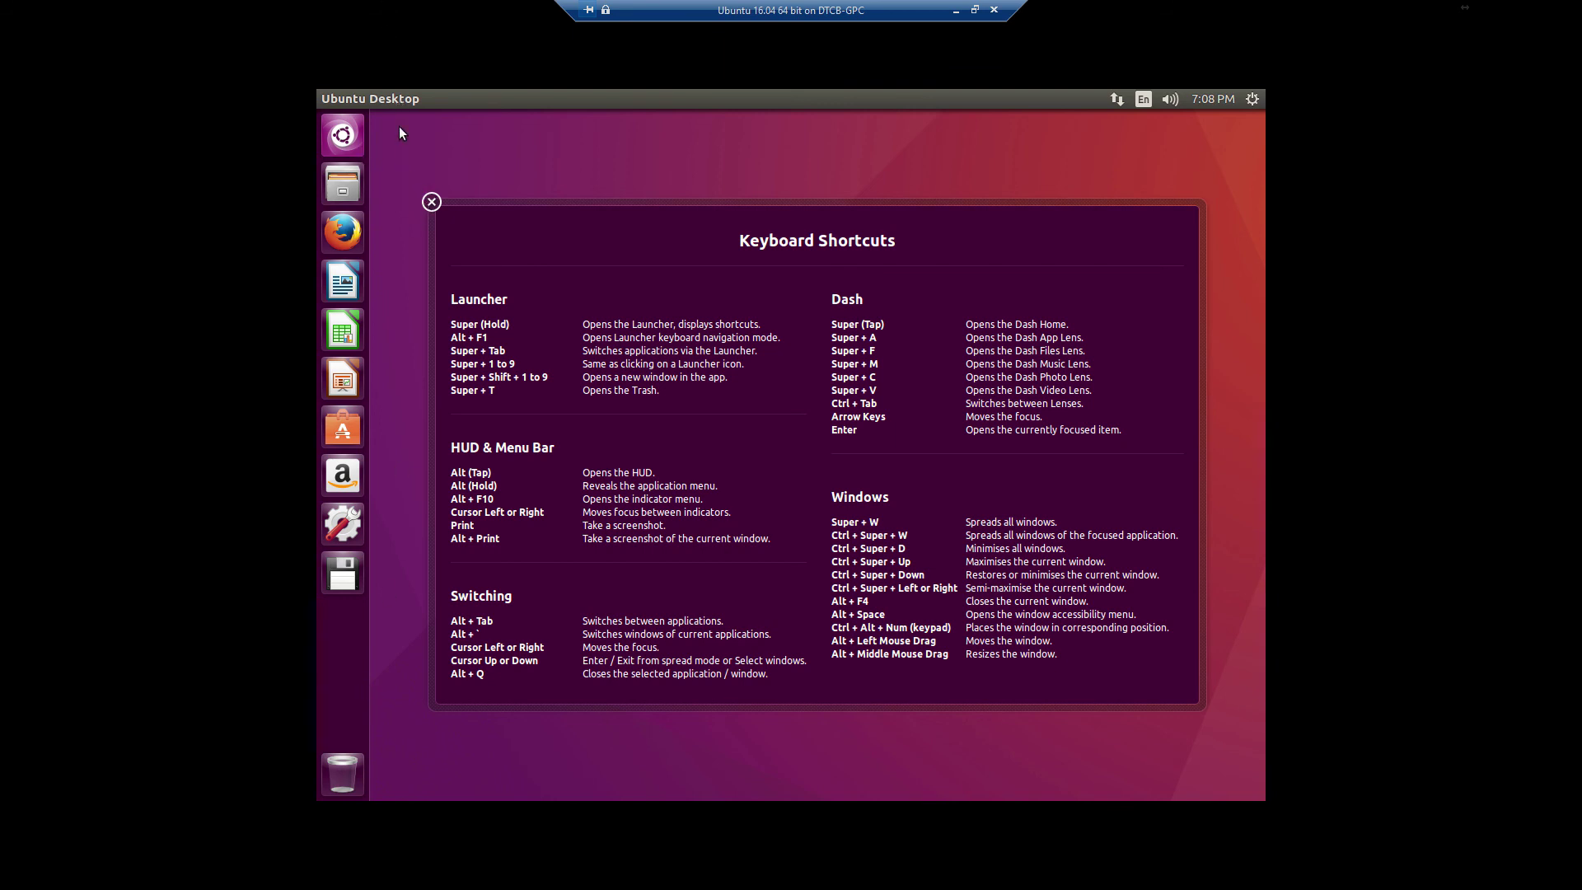
Dismiss the shortcuts overlay, record the home encryption passphrase, and close its reminder
{"action": "left_click", "coordinate": [1249, 99]}
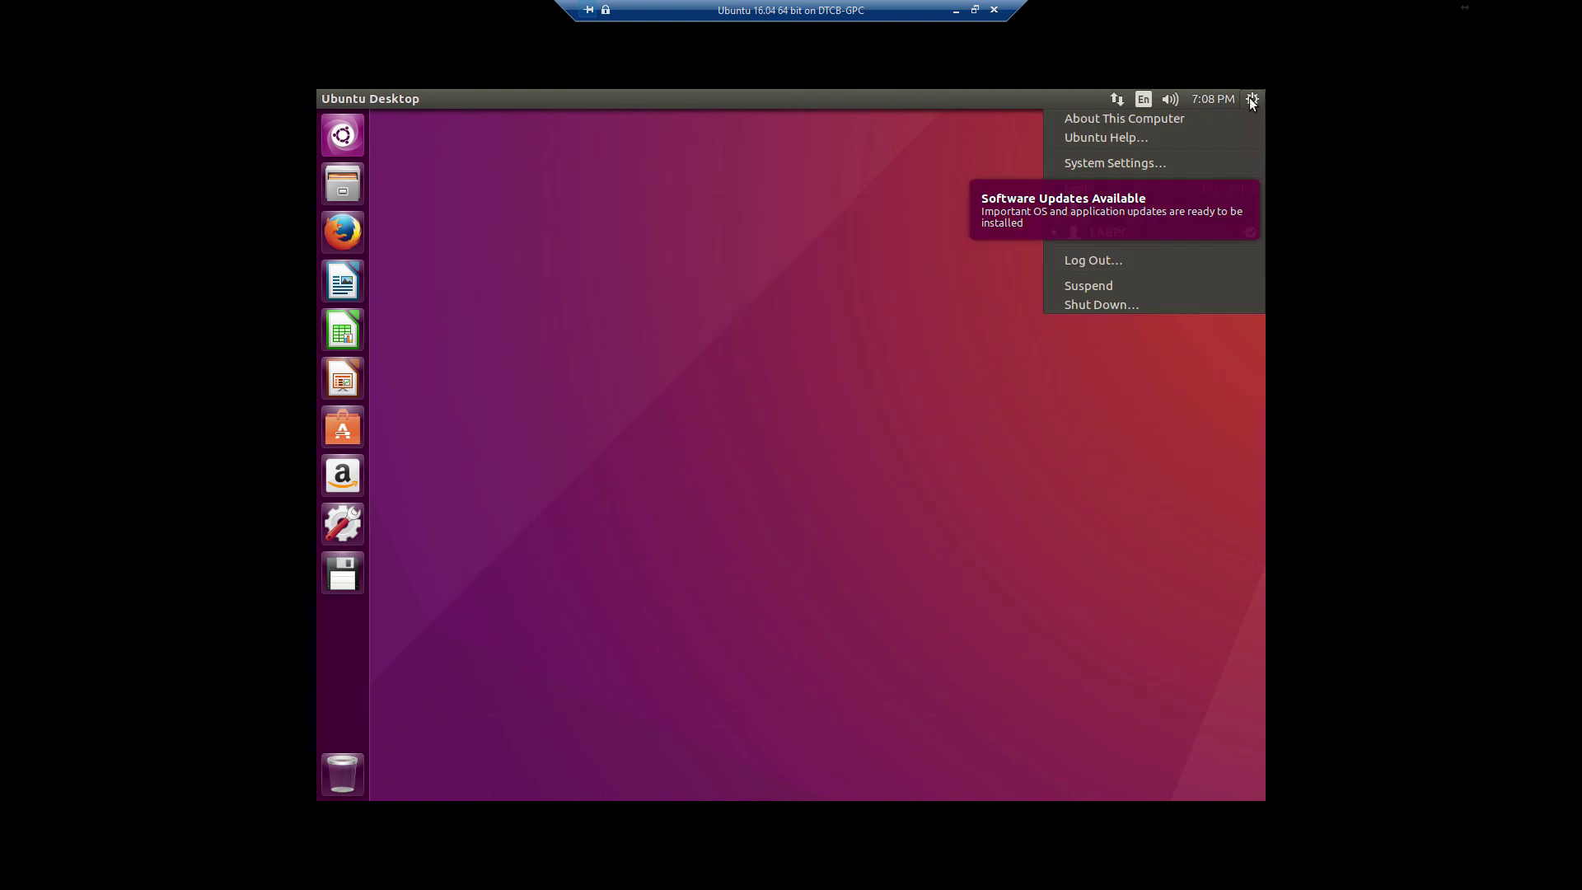
{"action": "left_click", "coordinate": [696, 268]}
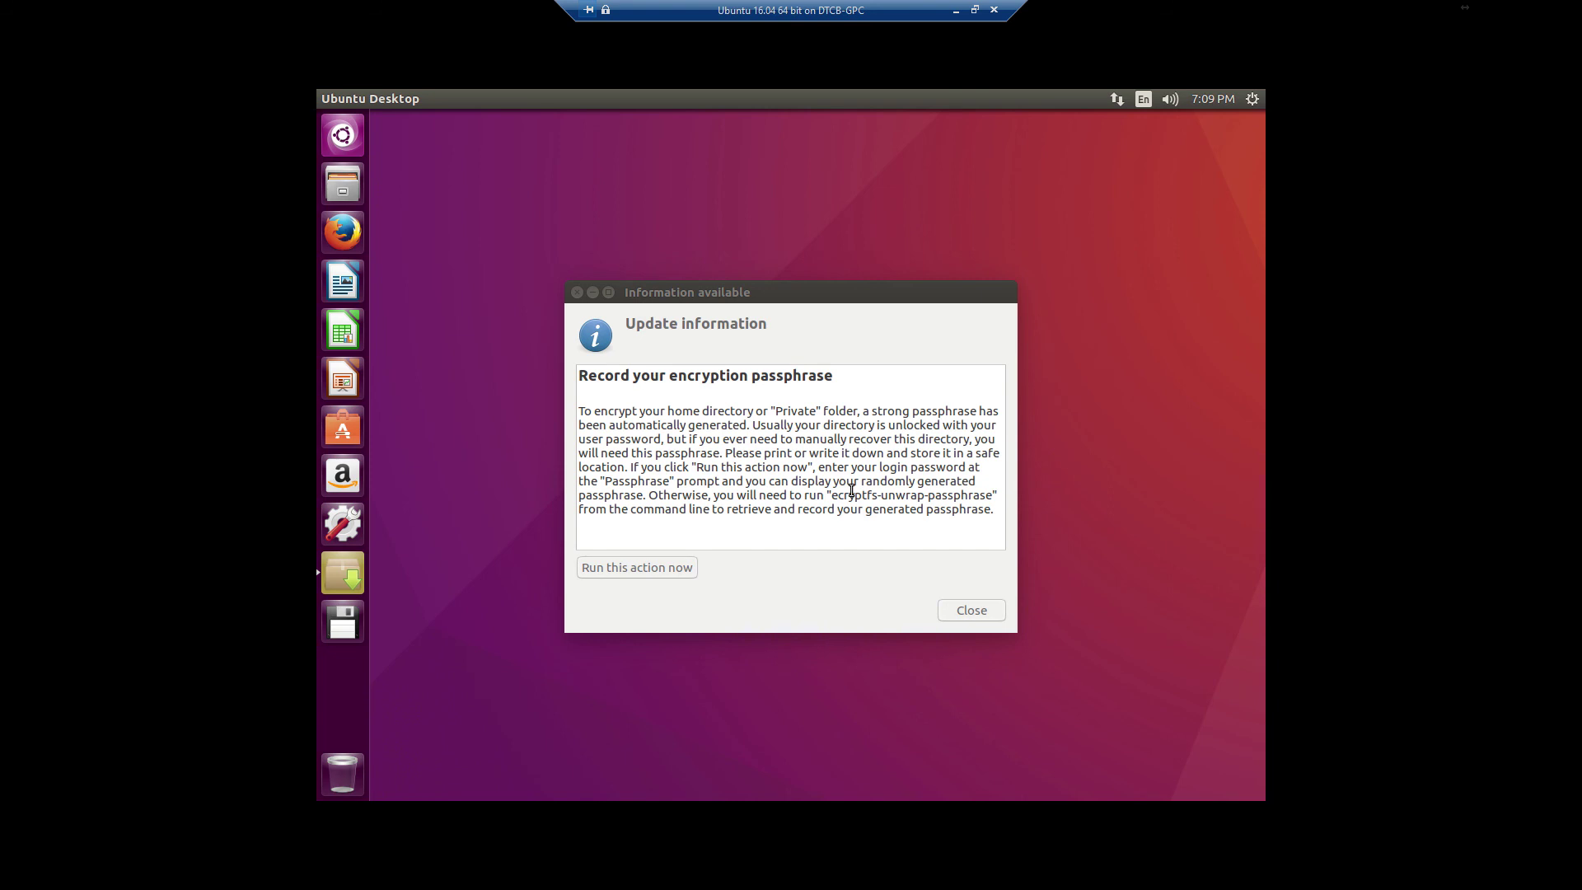
{"action": "left_click", "coordinate": [647, 572]}
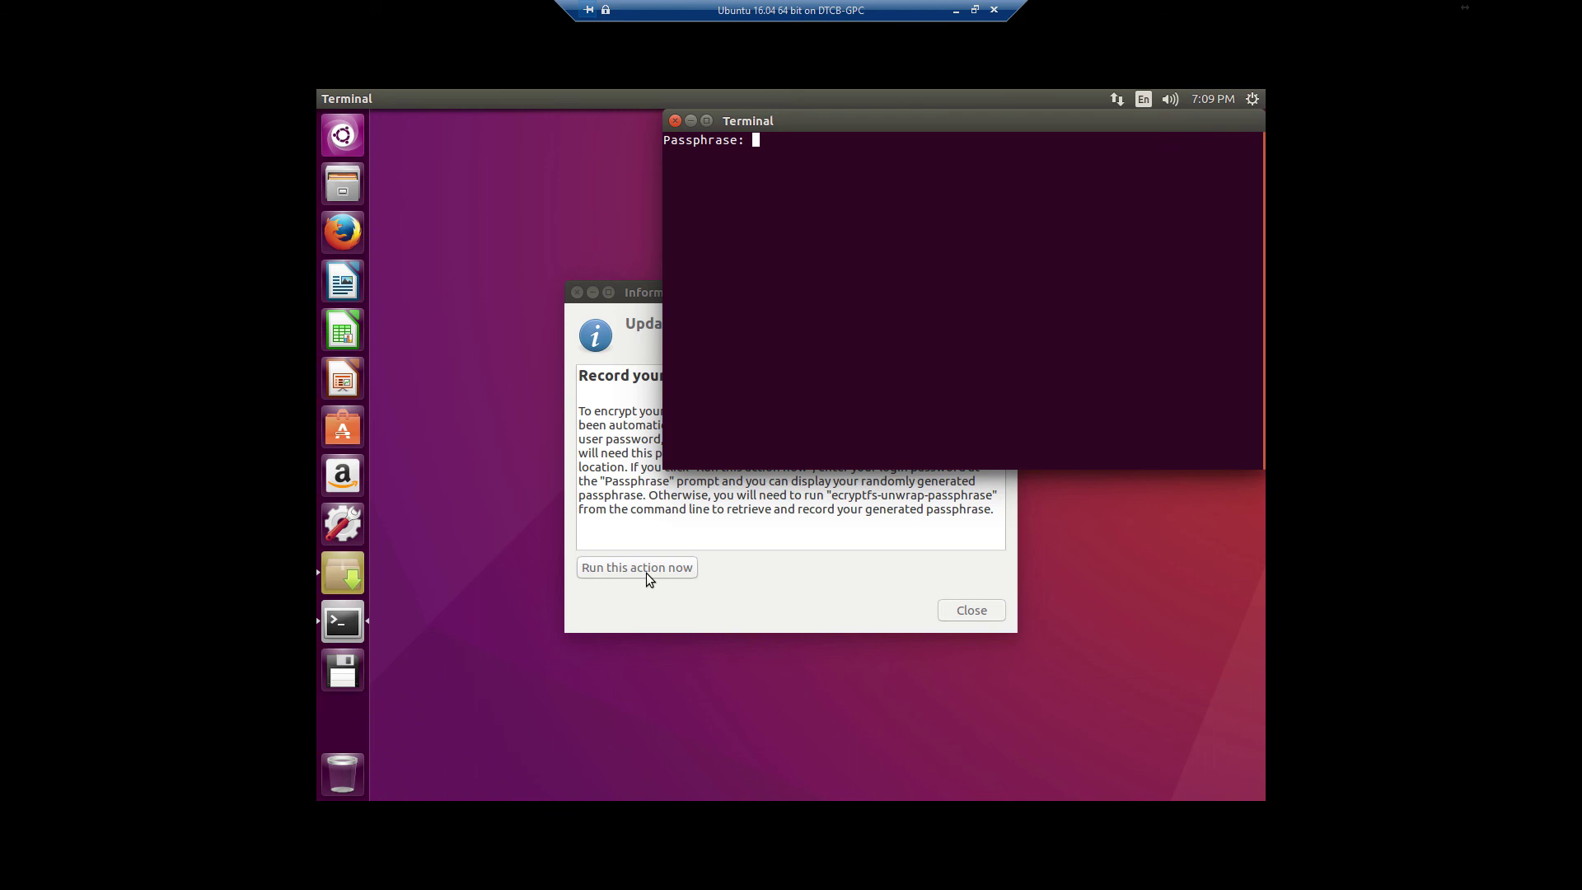
{"action": "key", "text": "Return"}
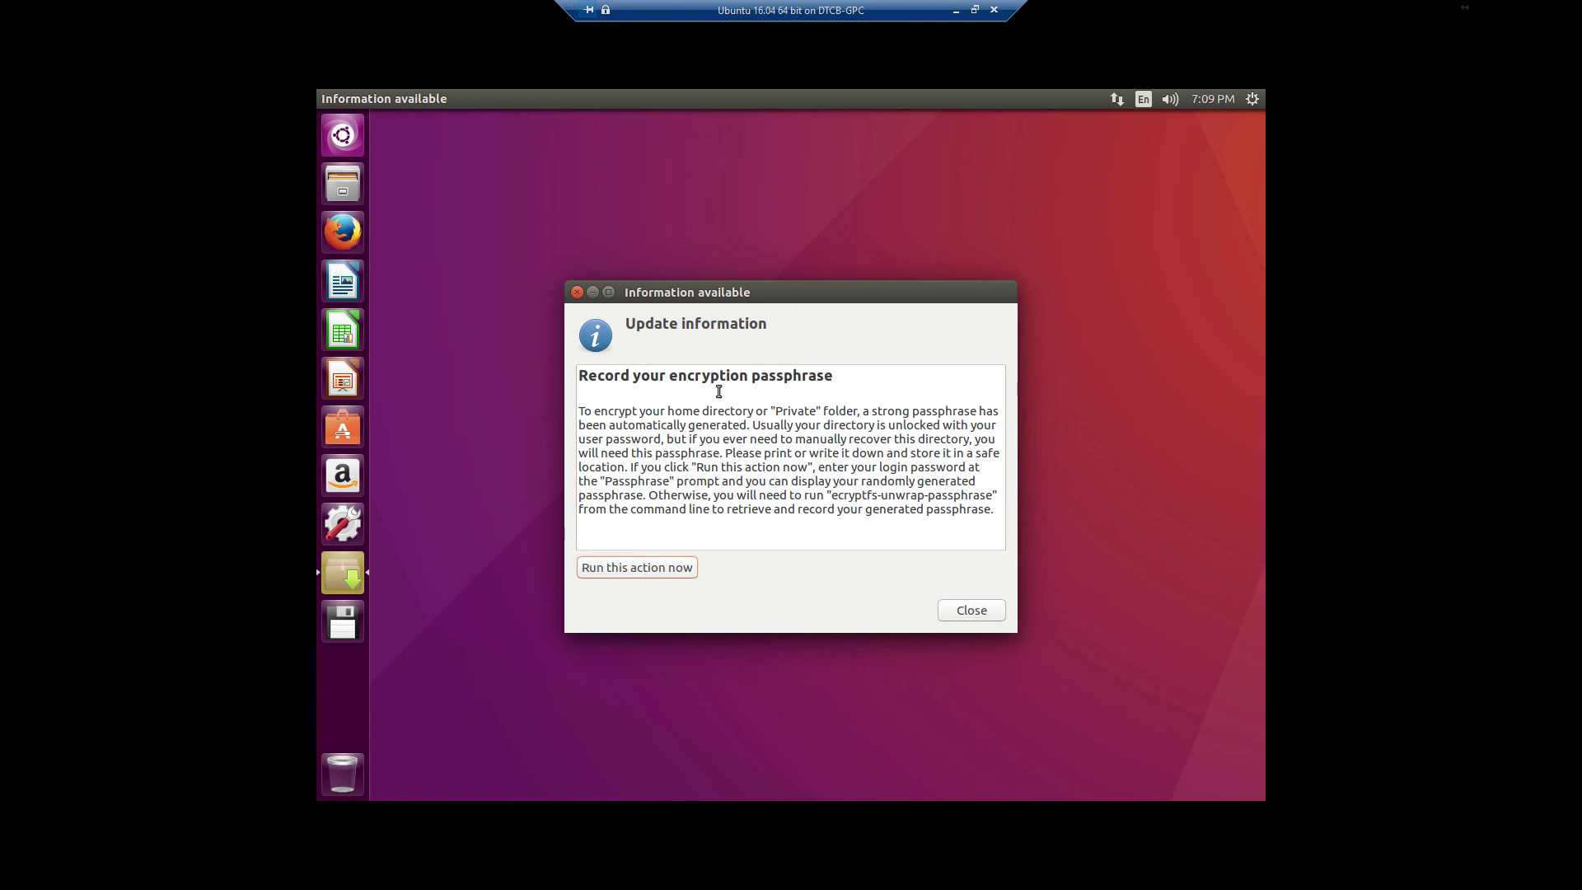
{"action": "left_click", "coordinate": [967, 609]}
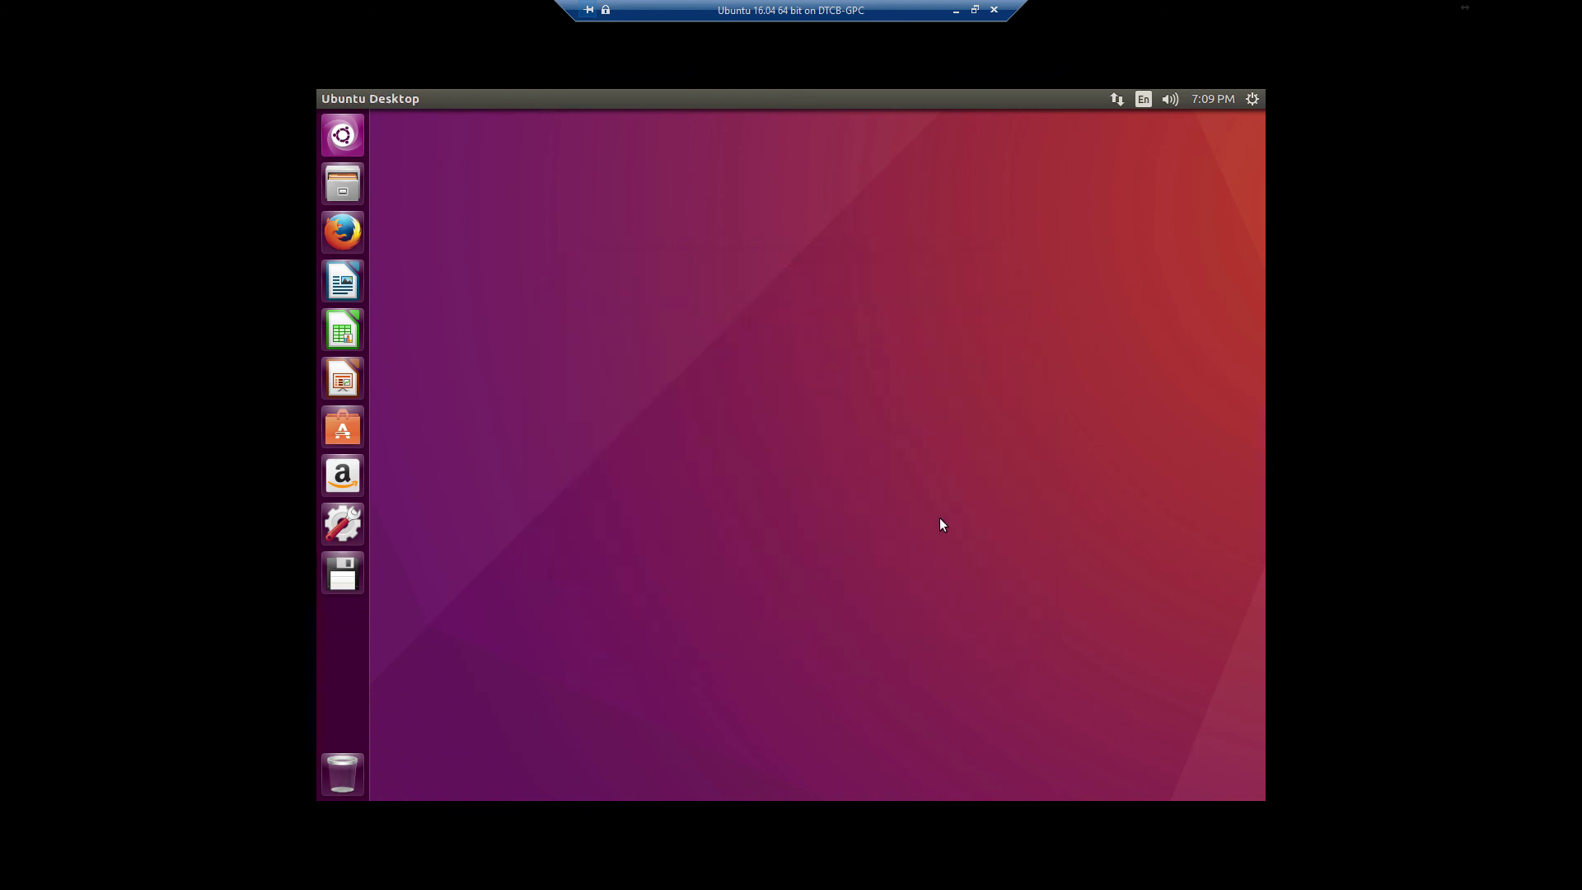